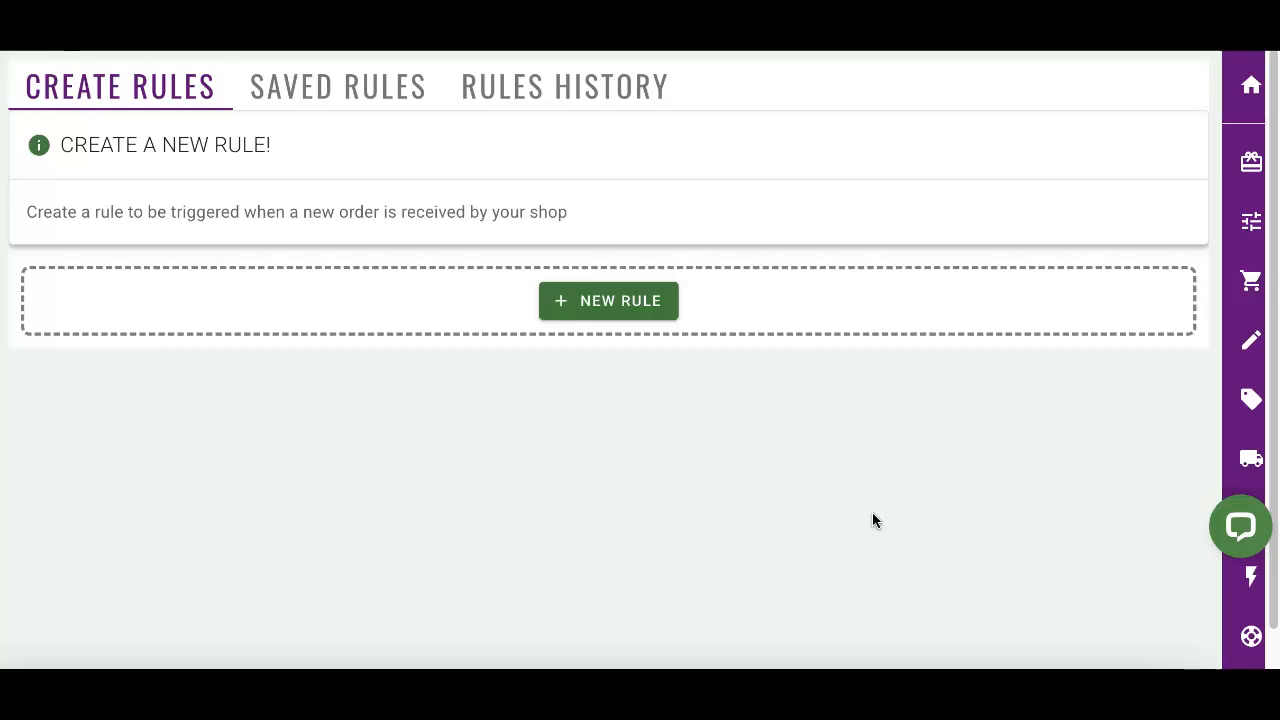
# - Start a new rule and try its Fulfillment and Tag rule types
pyautogui.click(660, 310)
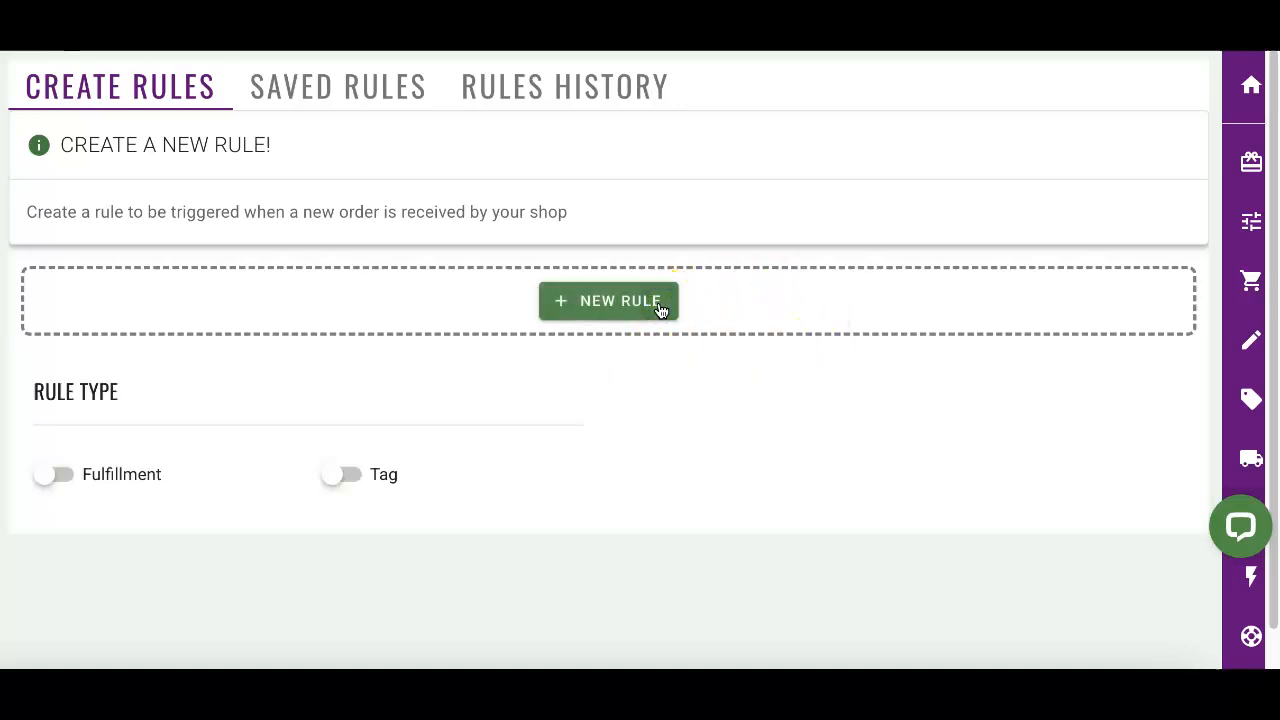
pyautogui.click(43, 477)
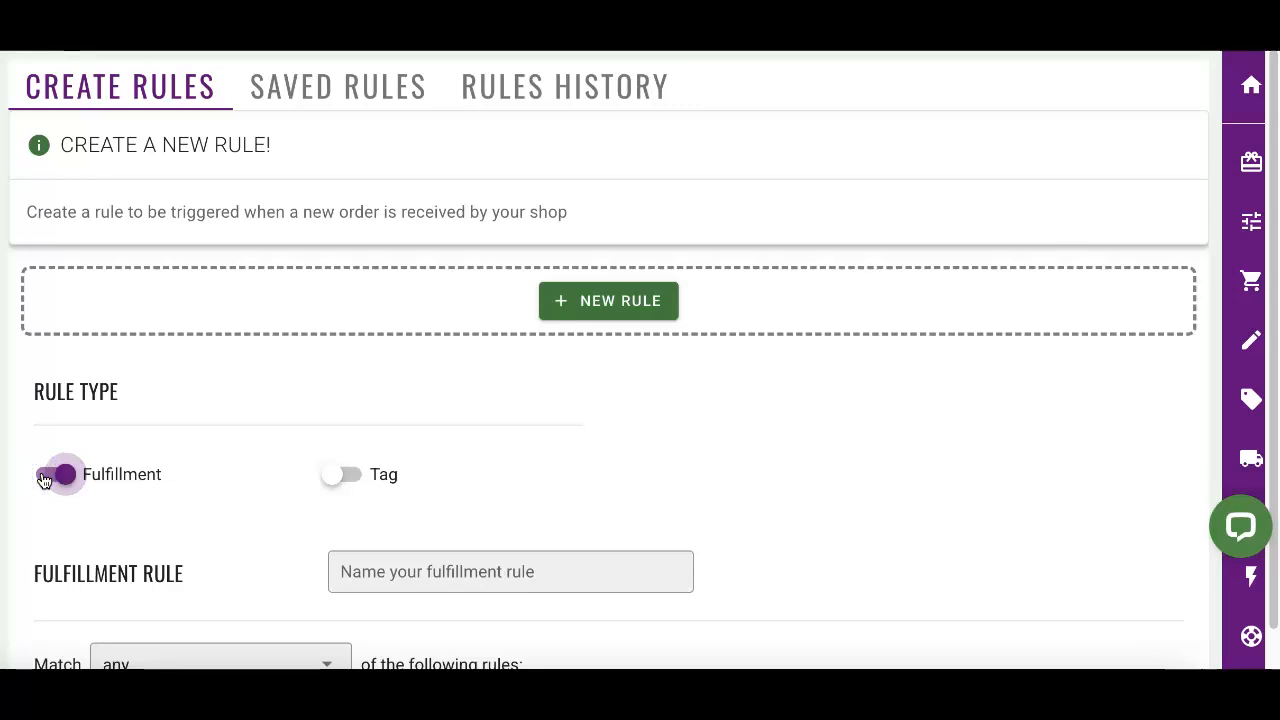
pyautogui.click(43, 477)
pyautogui.click(338, 474)
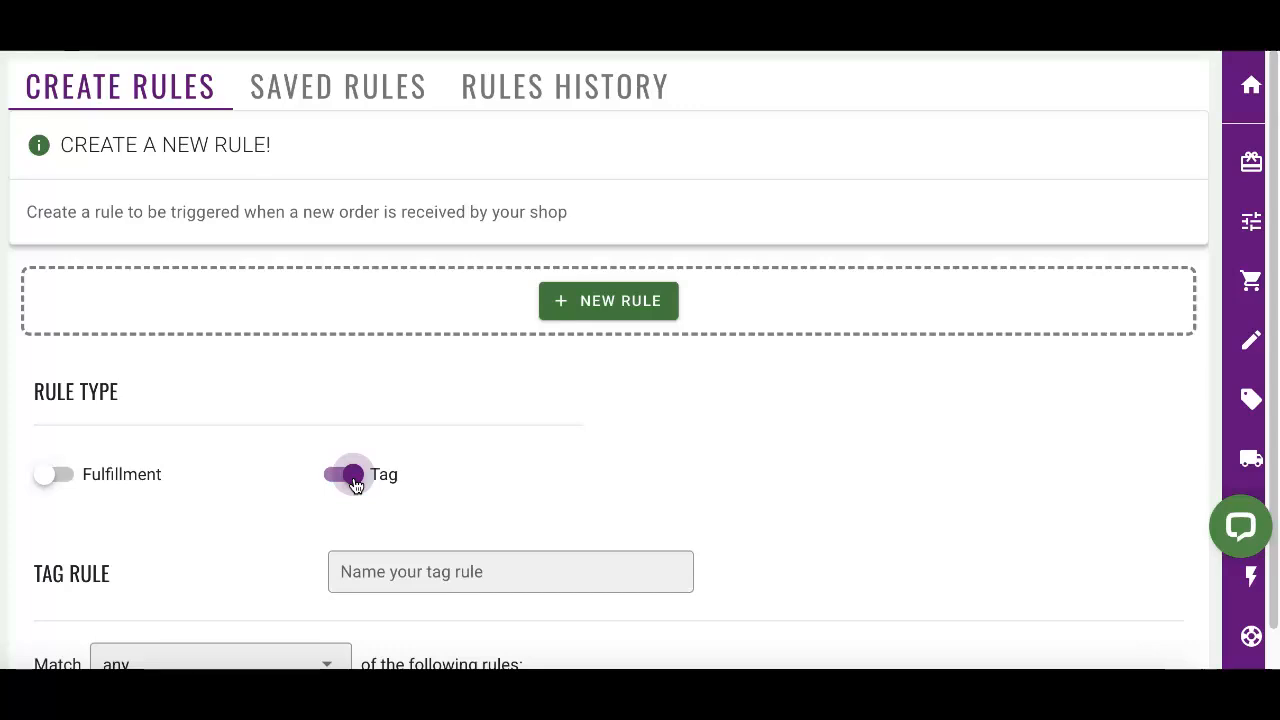
# - Name the fulfillment rule "Test 1"
pyautogui.click(433, 565)
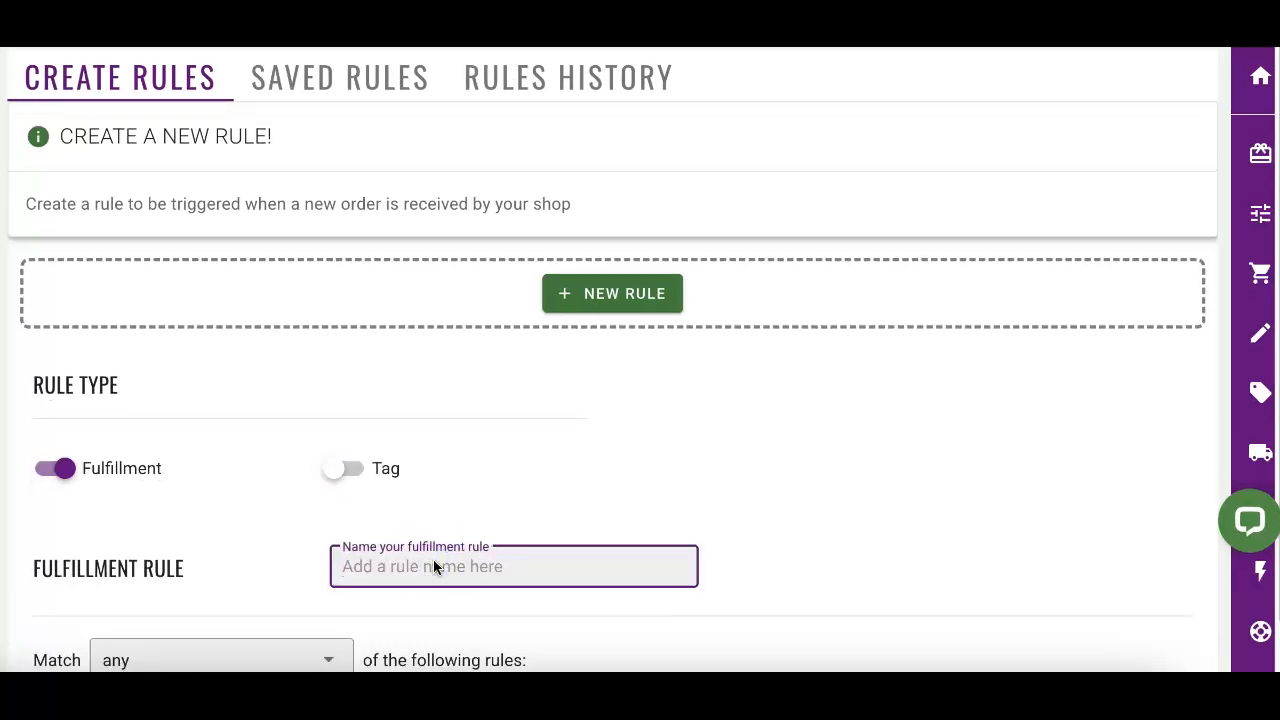
pyautogui.write('Test 1')
pyautogui.click(538, 514)
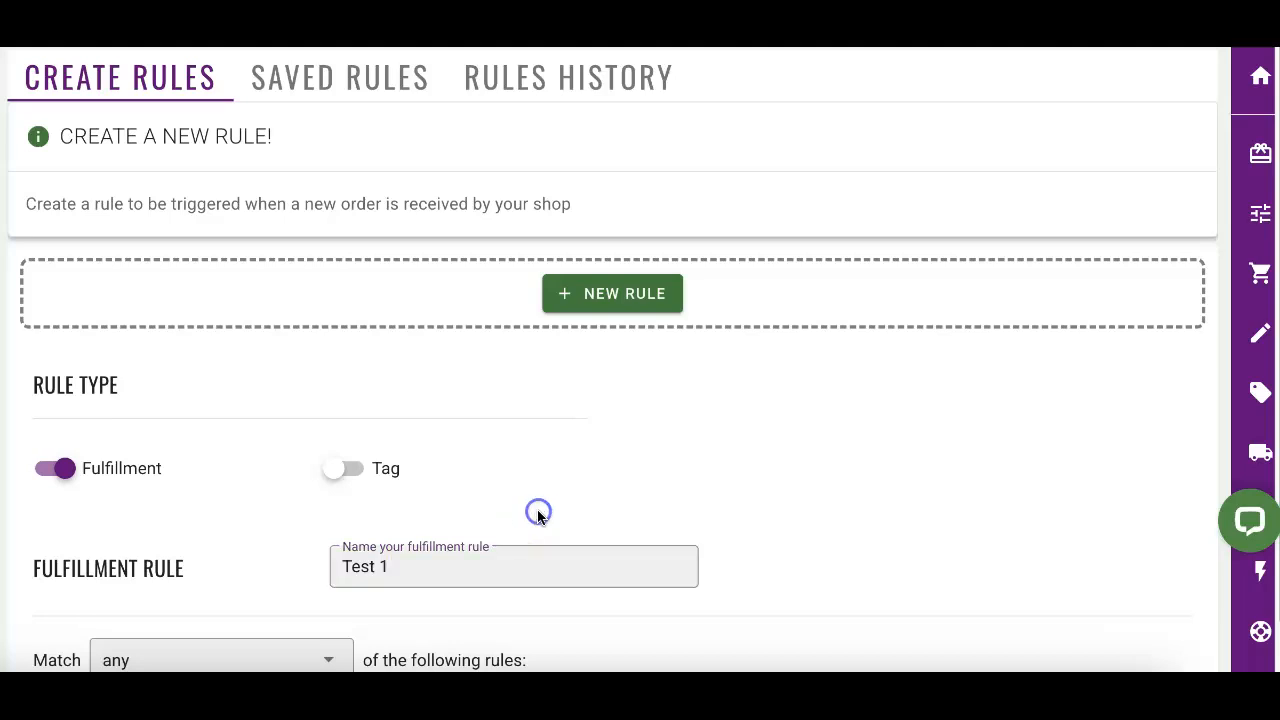
pyautogui.scroll(-2, 538, 514)
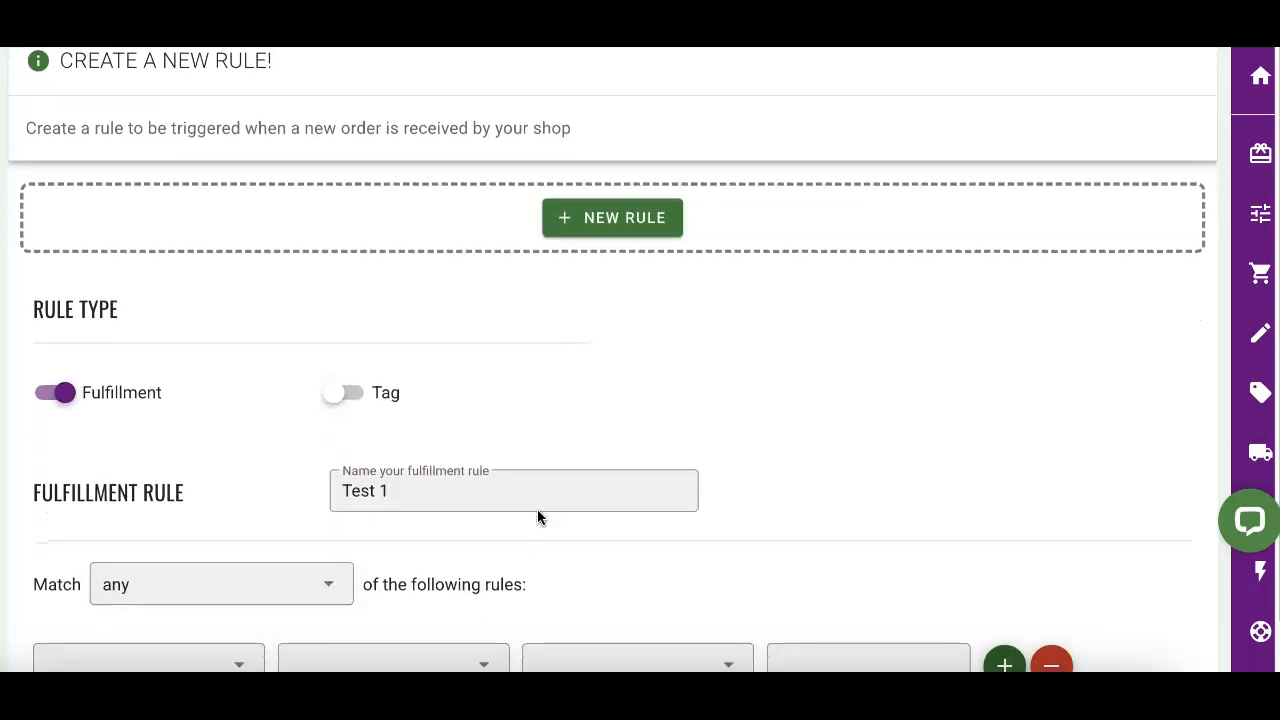
pyautogui.scroll(-2, 537, 509)
pyautogui.click(523, 427)
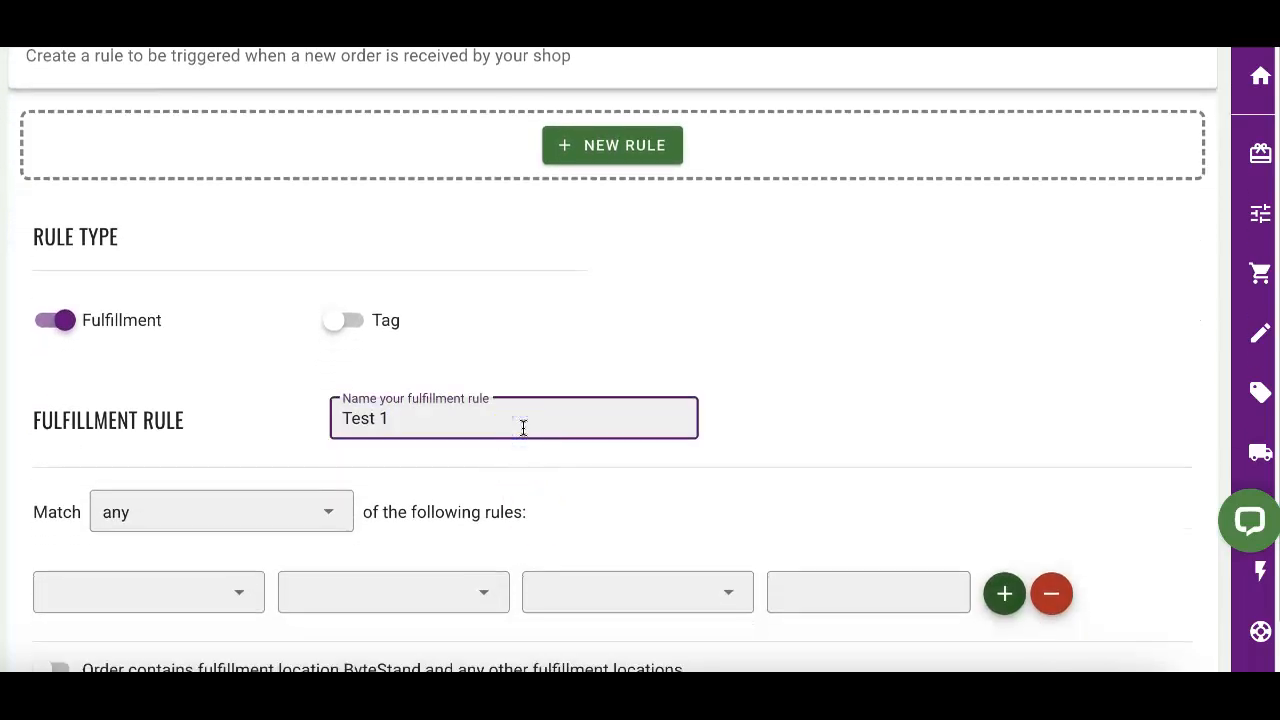
# - Switch the fulfillment rule's match setting between all and any of the conditions
pyautogui.scroll(-4, 523, 427)
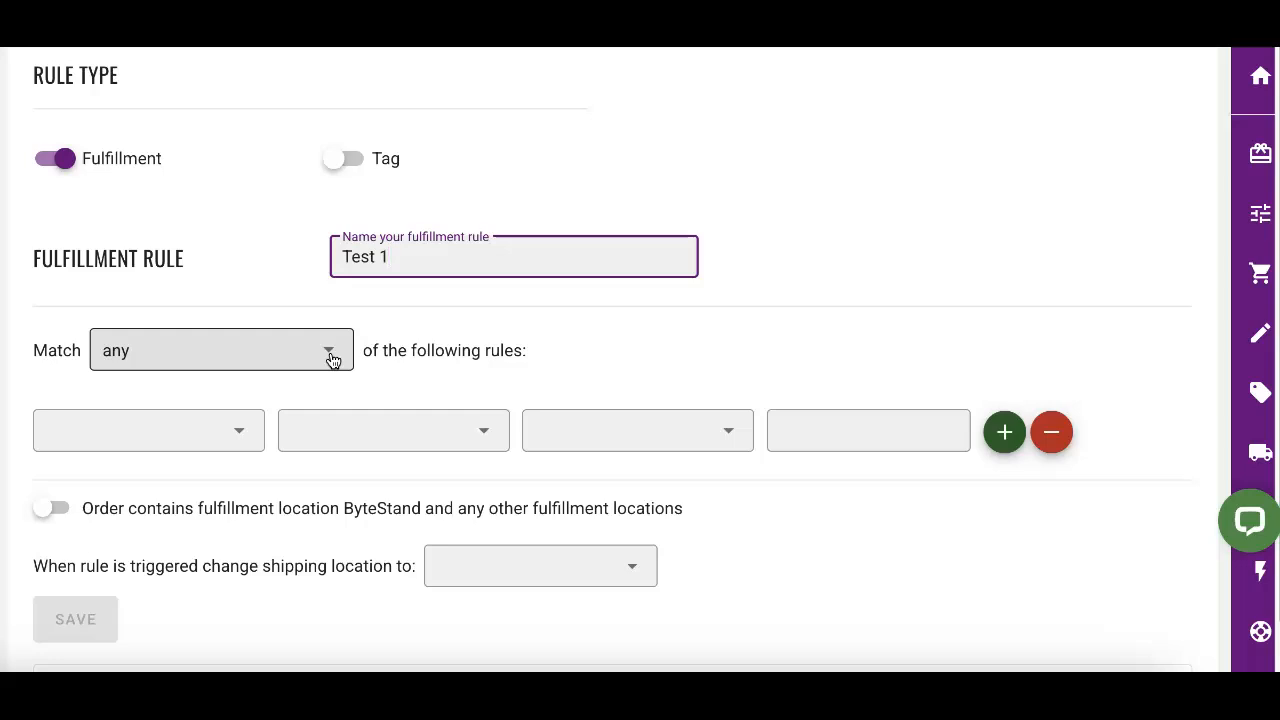
pyautogui.click(333, 360)
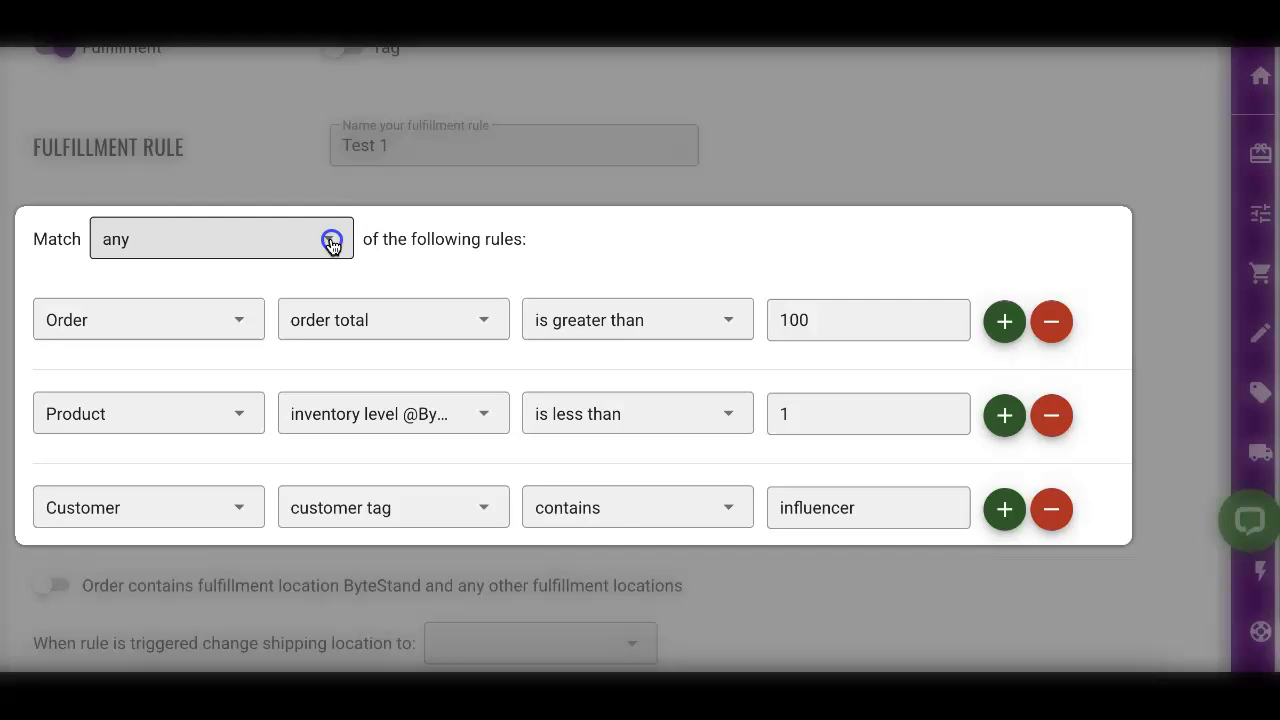
pyautogui.click(333, 242)
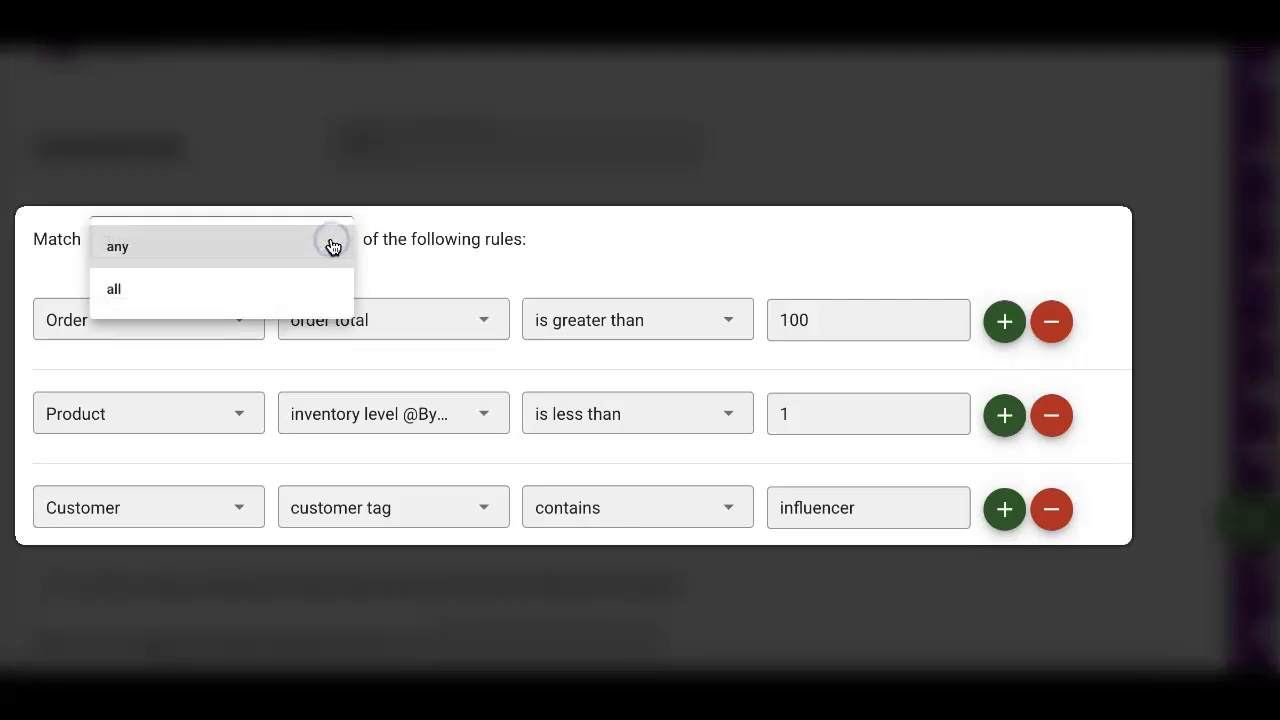
pyautogui.click(320, 292)
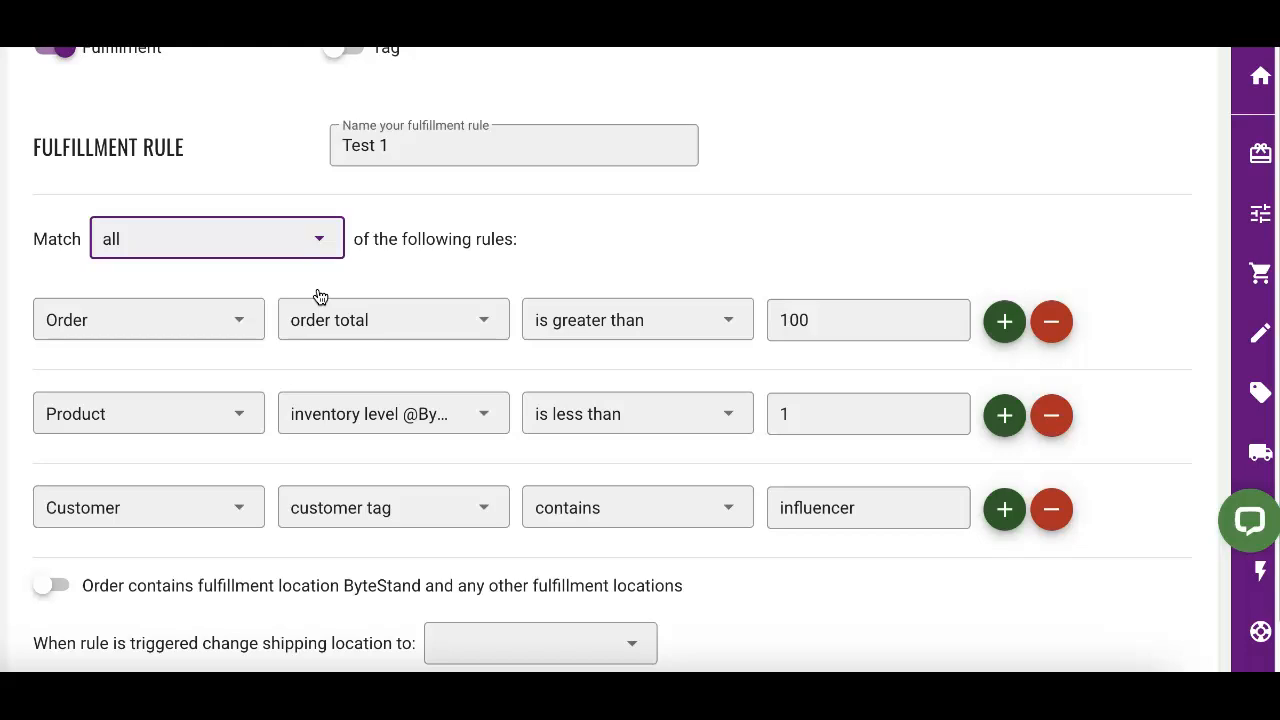
pyautogui.click(323, 251)
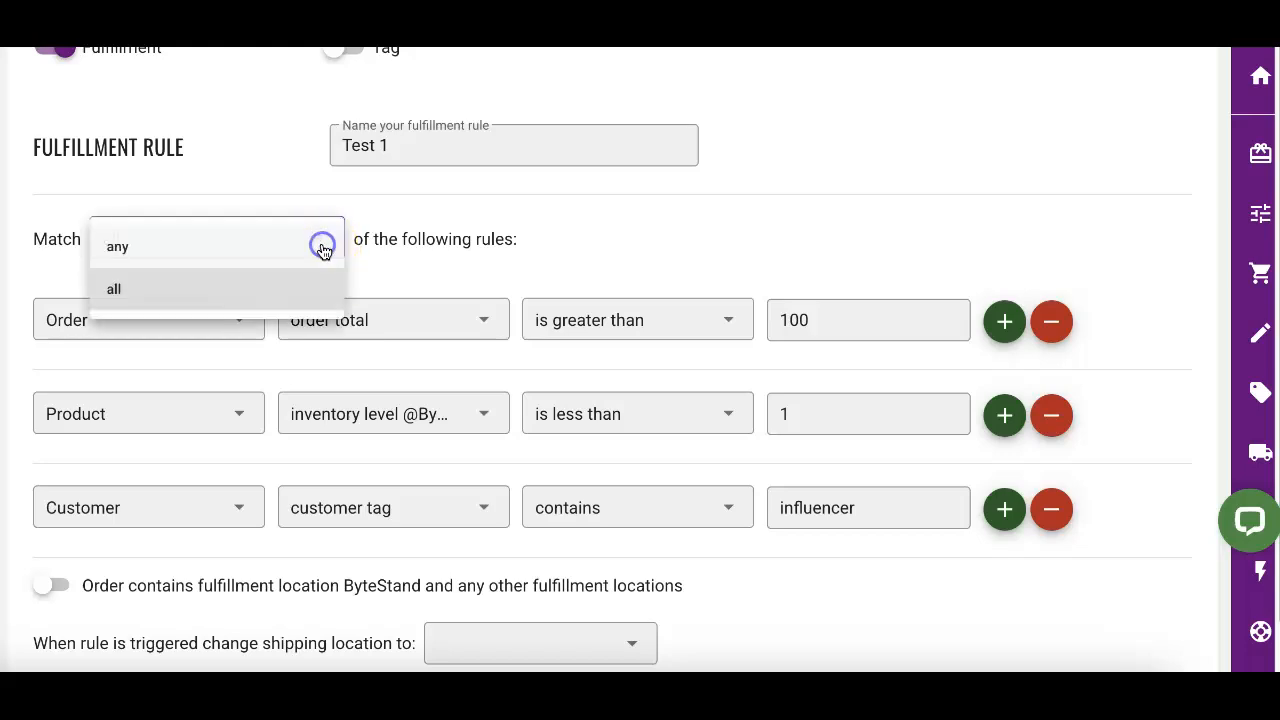
pyautogui.click(318, 250)
pyautogui.click(324, 245)
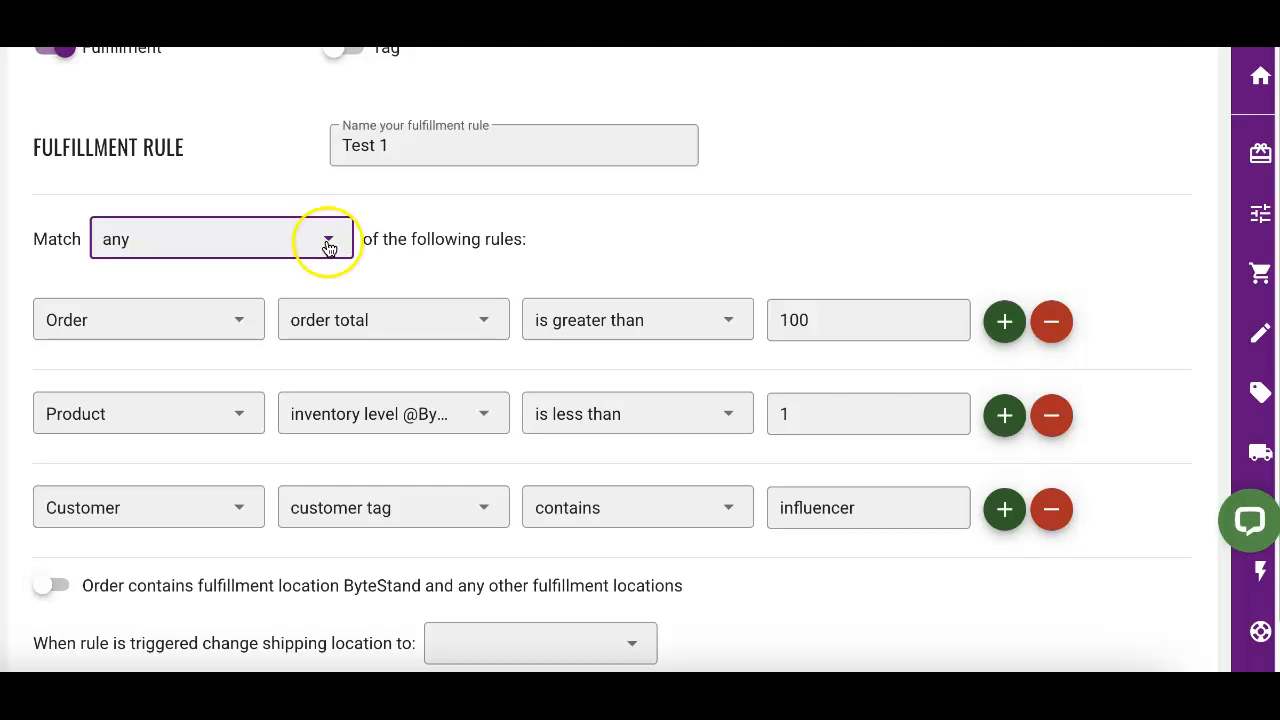
pyautogui.click(317, 290)
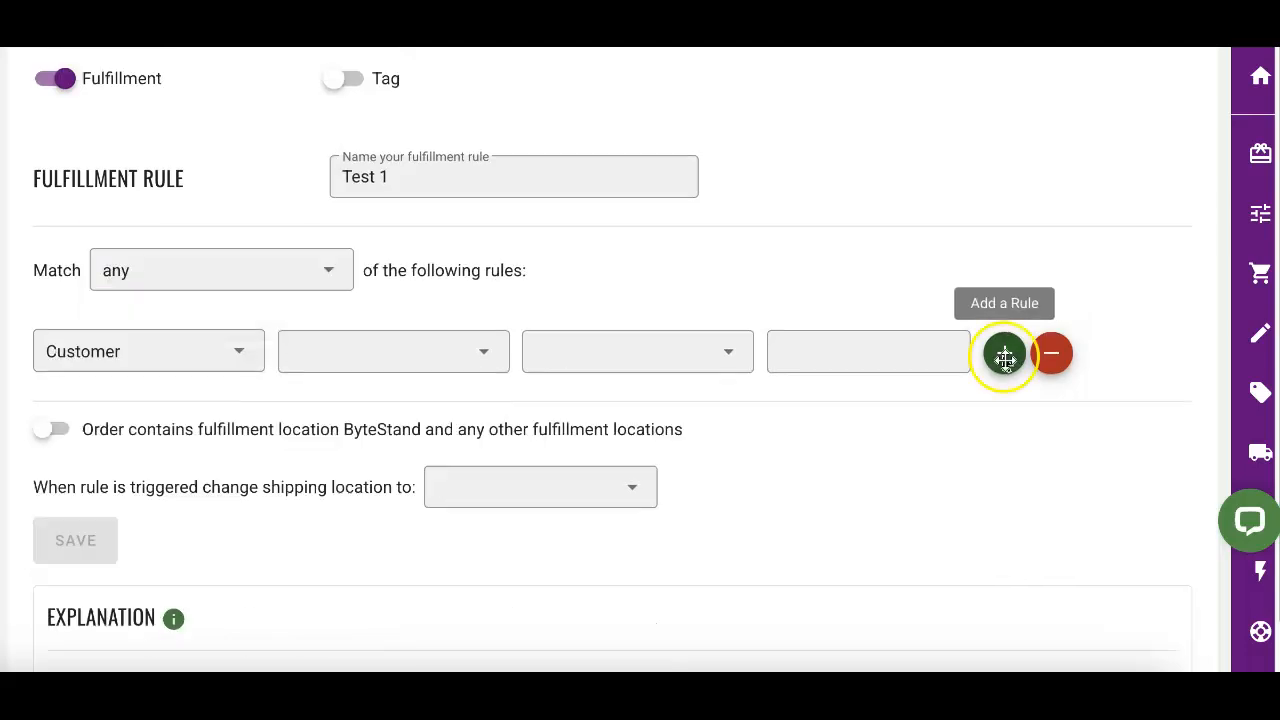
# - Add two conditions below the Customer condition, one based on Order and one based on Product
pyautogui.click(1004, 355)
pyautogui.click(210, 432)
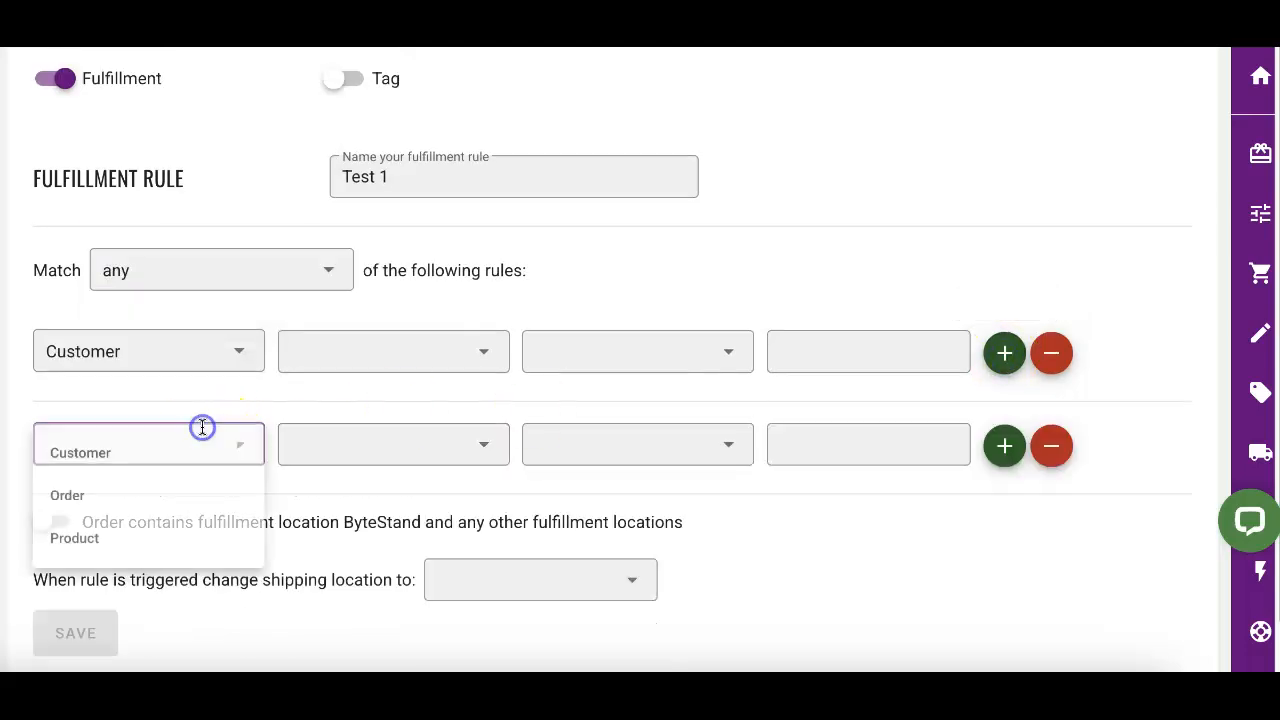
pyautogui.click(174, 491)
pyautogui.click(1004, 447)
pyautogui.click(69, 536)
pyautogui.click(100, 632)
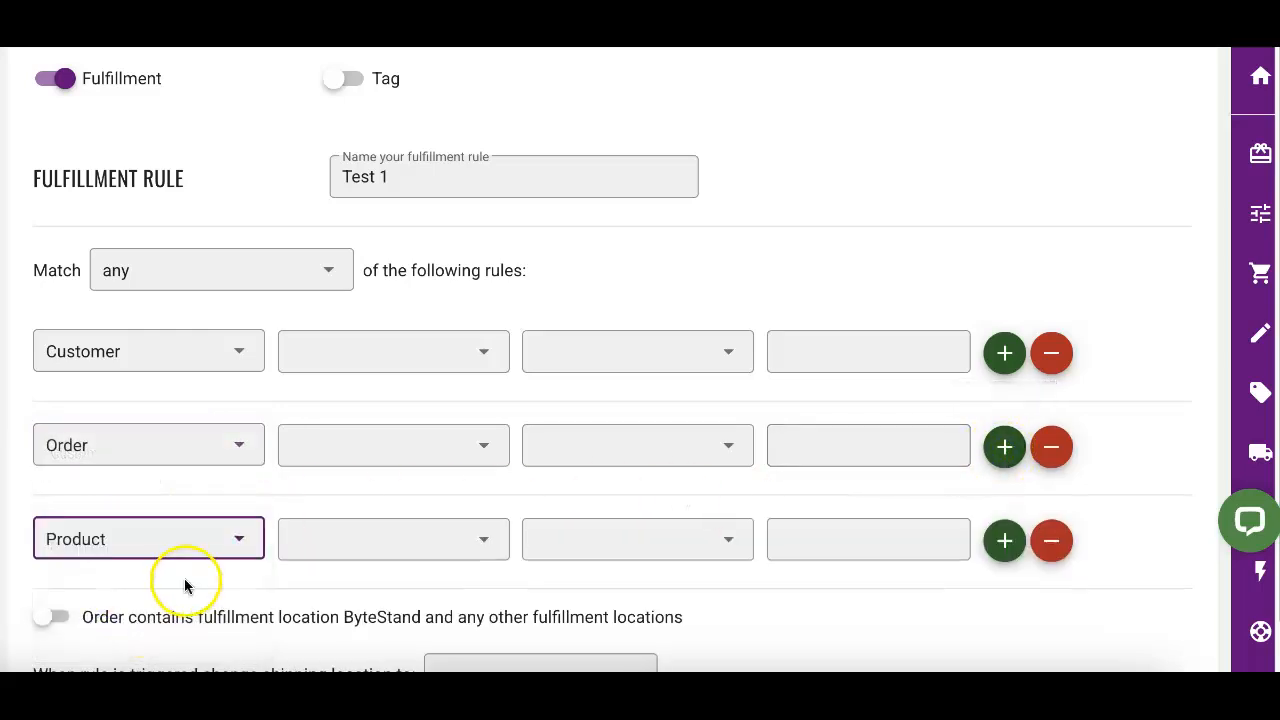
# - Set the Customer condition's attribute to email and look through the attributes offered for the Order condition
pyautogui.click(487, 354)
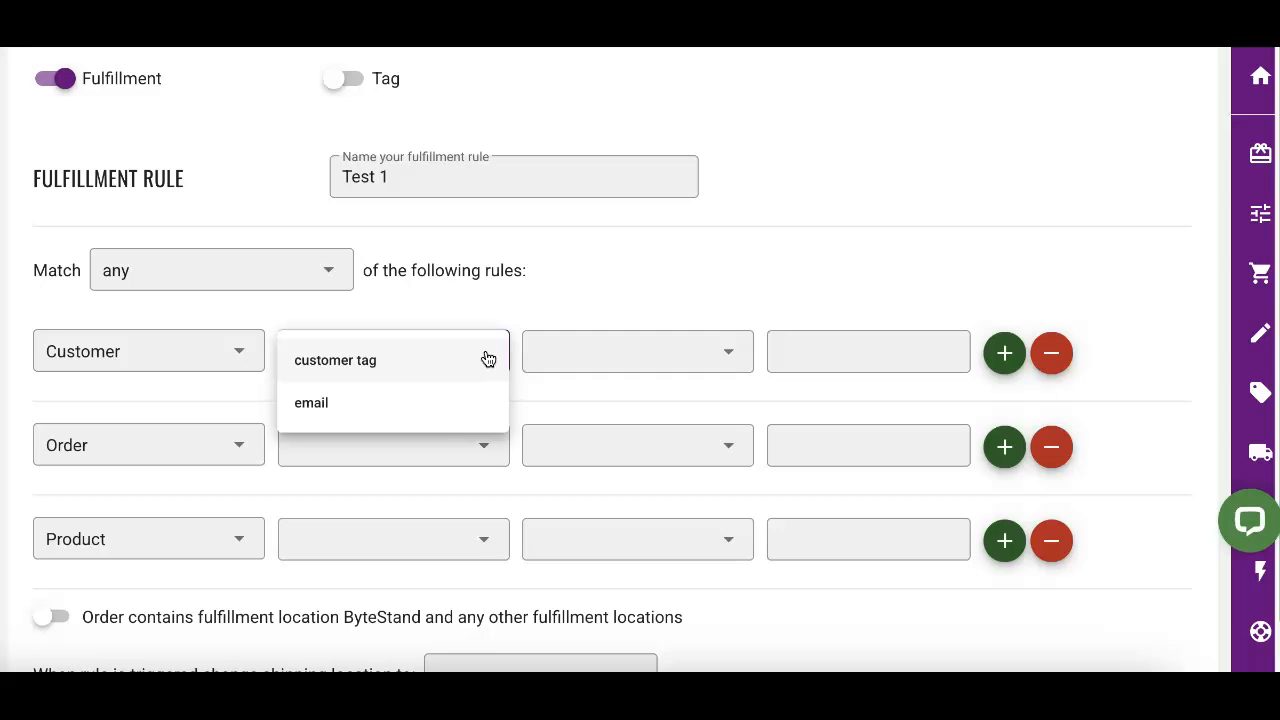
pyautogui.click(478, 405)
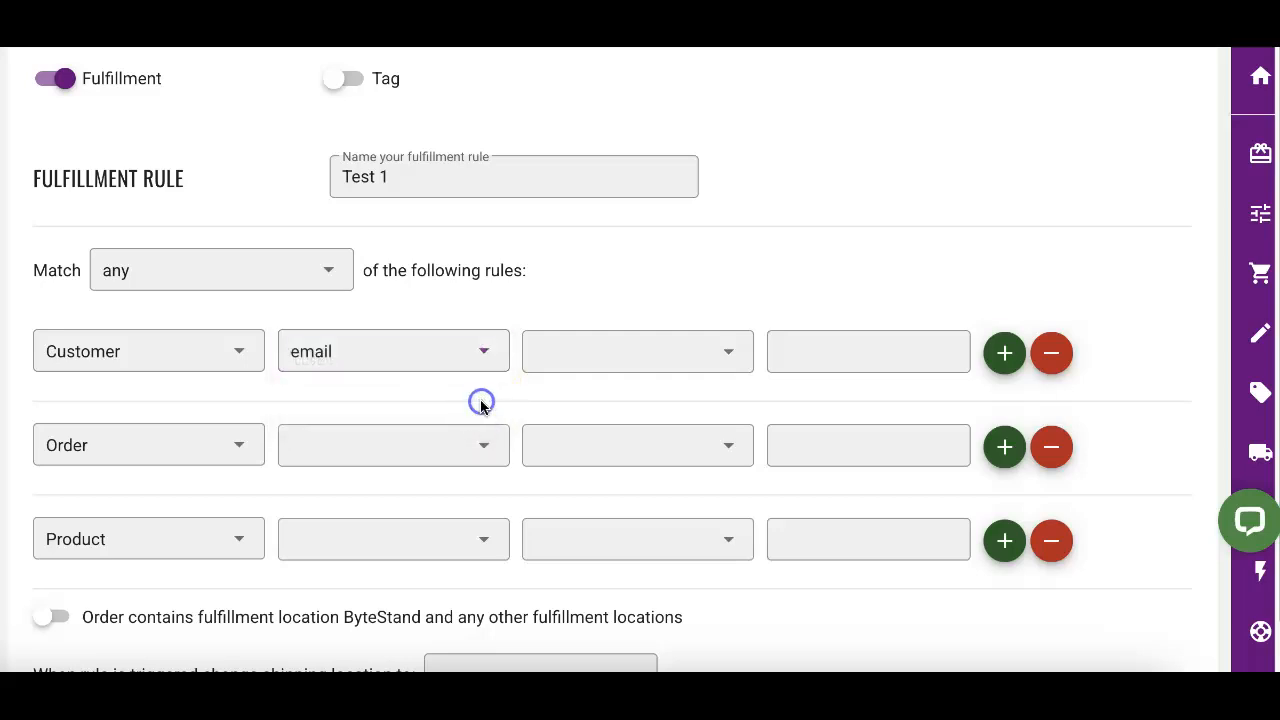
pyautogui.click(485, 452)
pyautogui.click(485, 452)
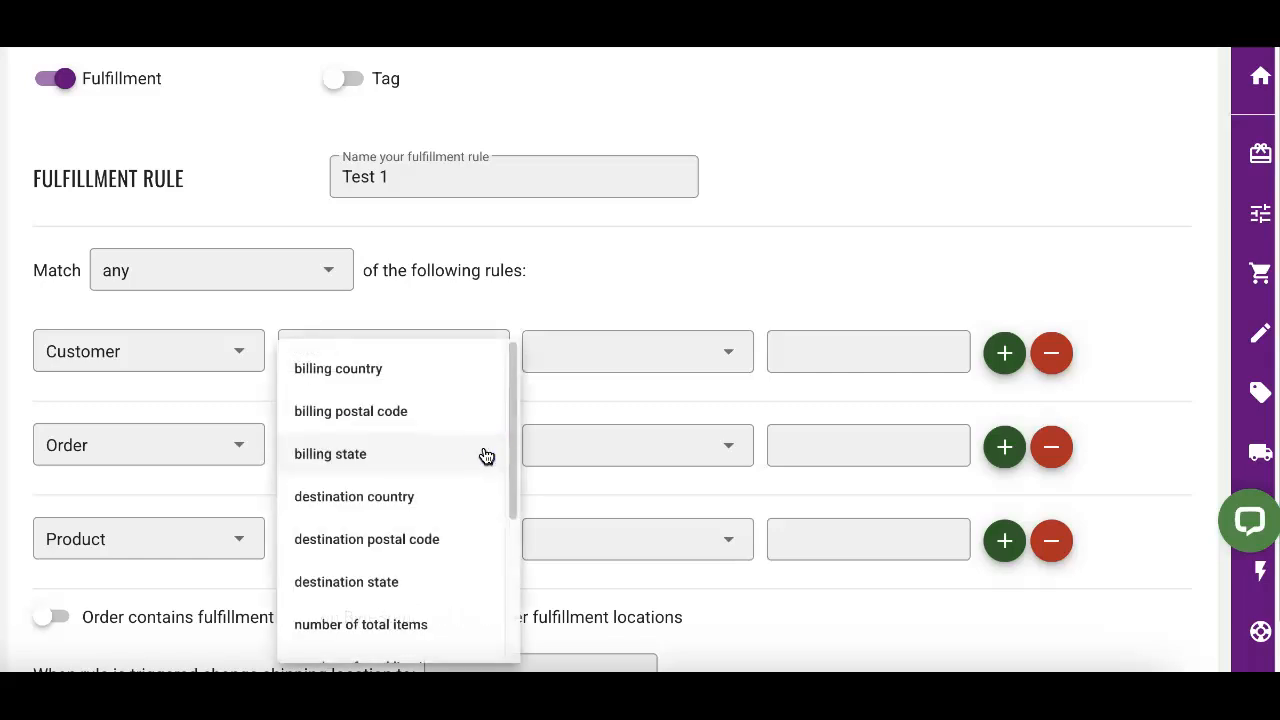
pyautogui.scroll(-1, 485, 456)
pyautogui.scroll(-3, 486, 456)
pyautogui.scroll(-2, 486, 455)
pyautogui.click(533, 453)
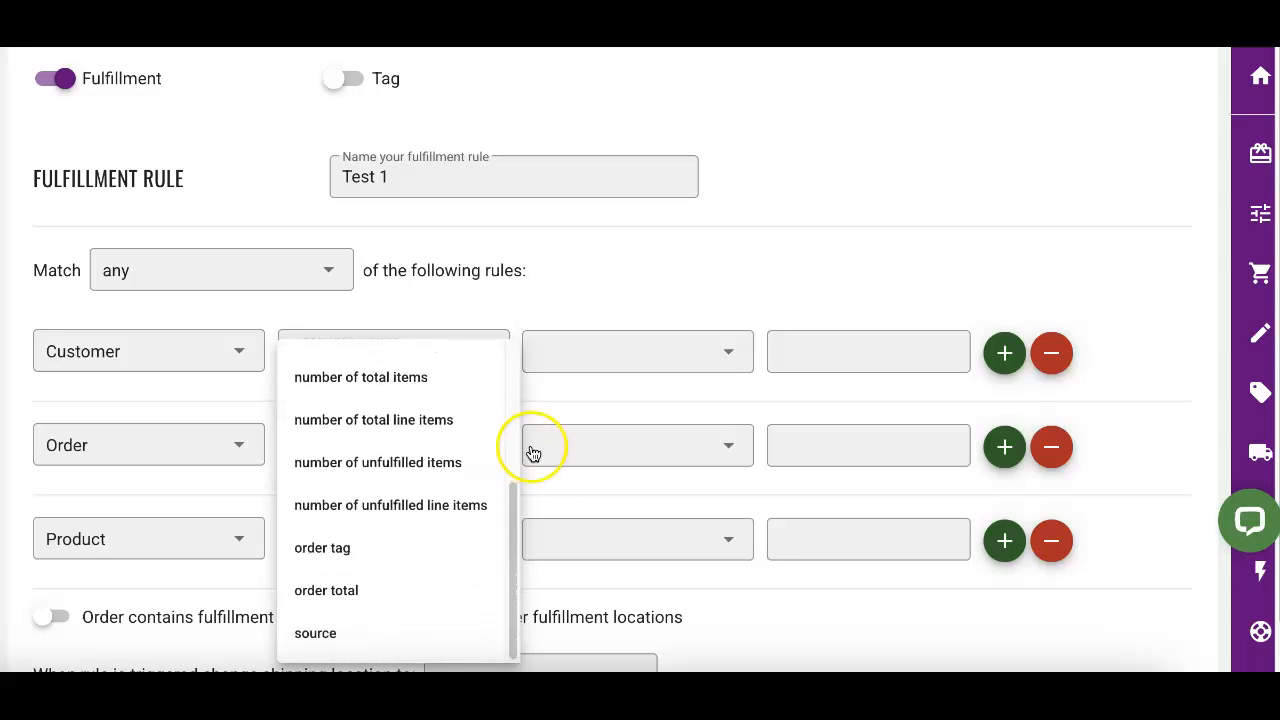
# - Look through the attributes offered for the Product condition
pyautogui.scroll(-1, 491, 560)
pyautogui.click(486, 425)
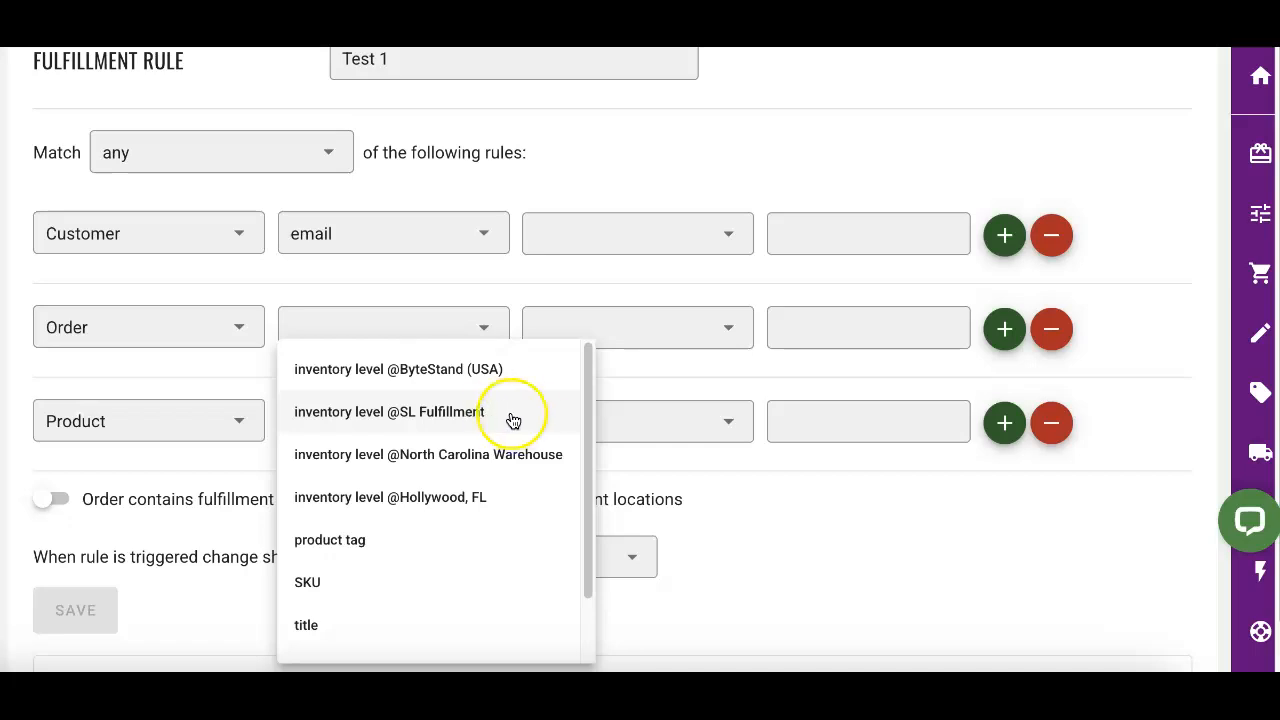
pyautogui.scroll(-1, 518, 419)
pyautogui.scroll(-2, 526, 419)
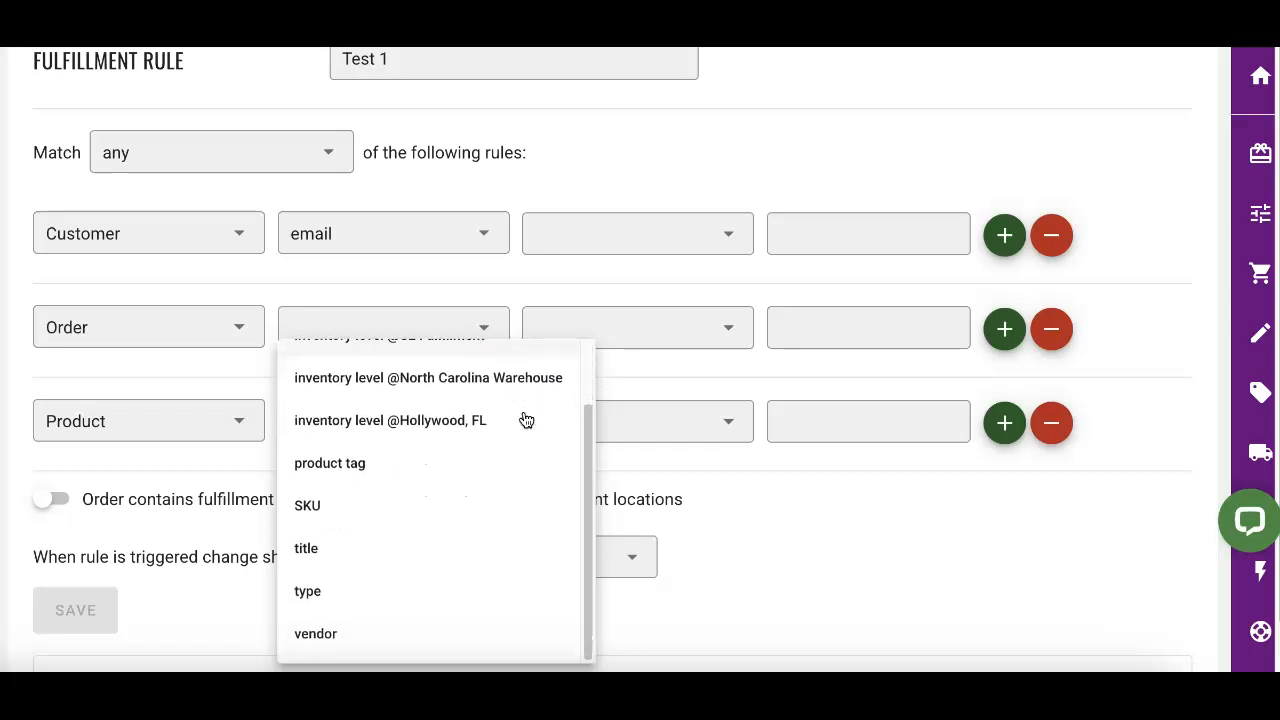
pyautogui.click(536, 440)
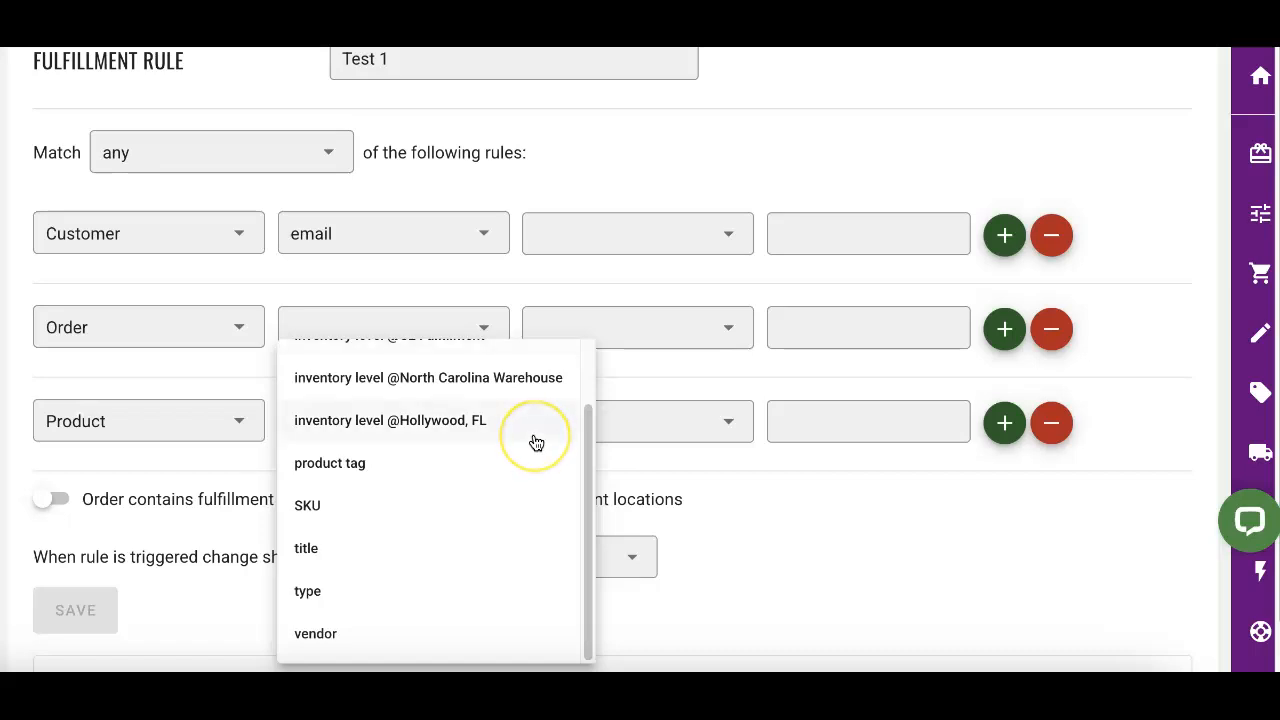
pyautogui.scroll(3, 536, 440)
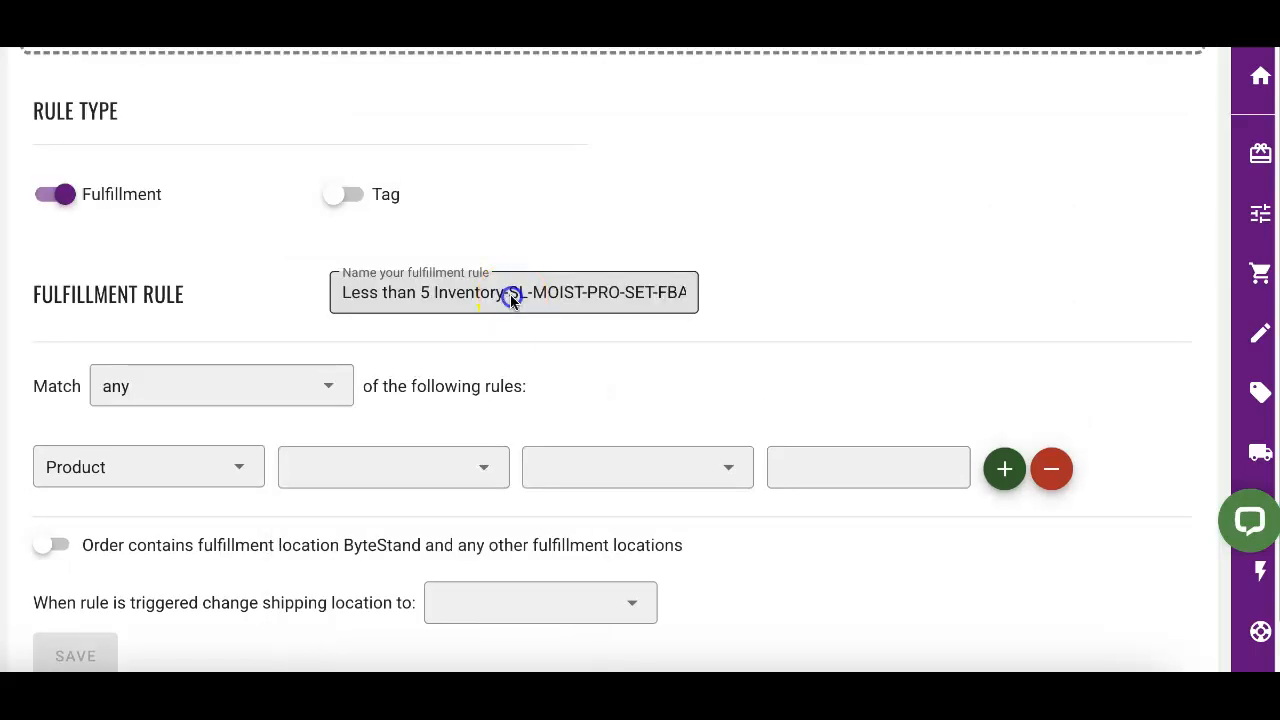
# - Check the end of the fulfillment rule's name in its name field
pyautogui.click(522, 293)
pyautogui.click(709, 294)
pyautogui.moveTo(677, 292); pyautogui.dragTo(717, 293)
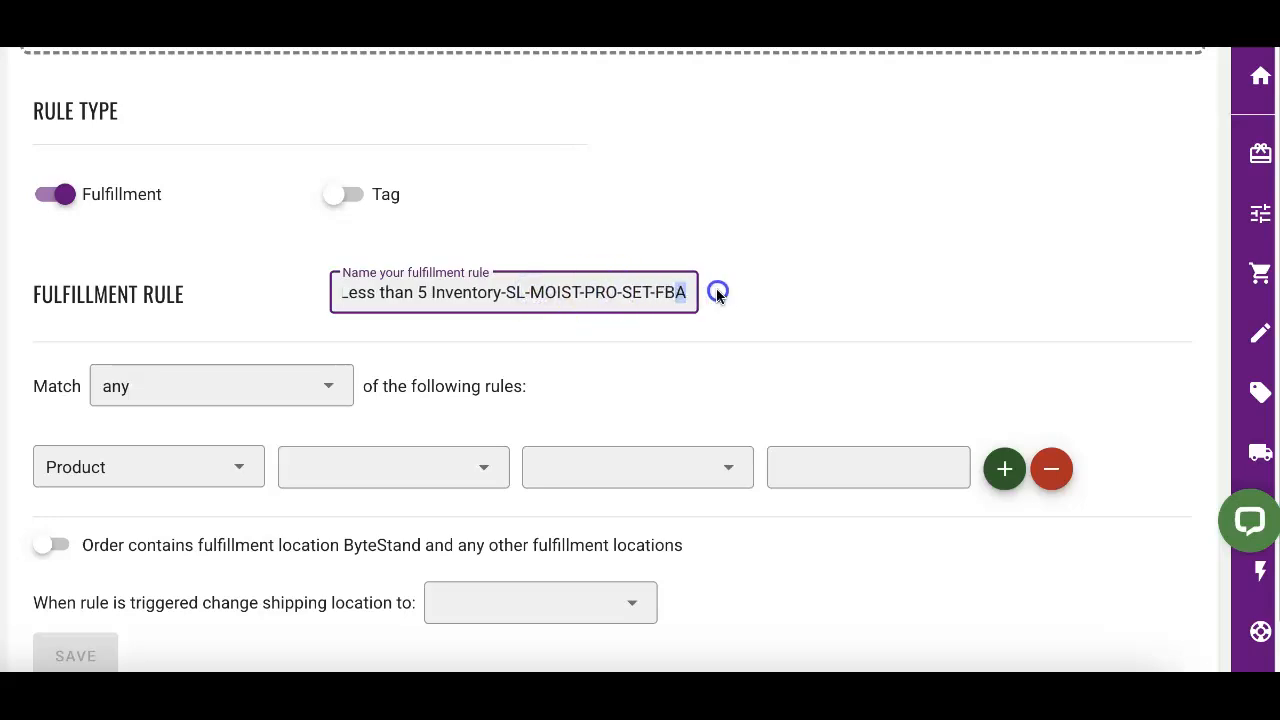
pyautogui.click(718, 292)
pyautogui.scroll(-2, 717, 293)
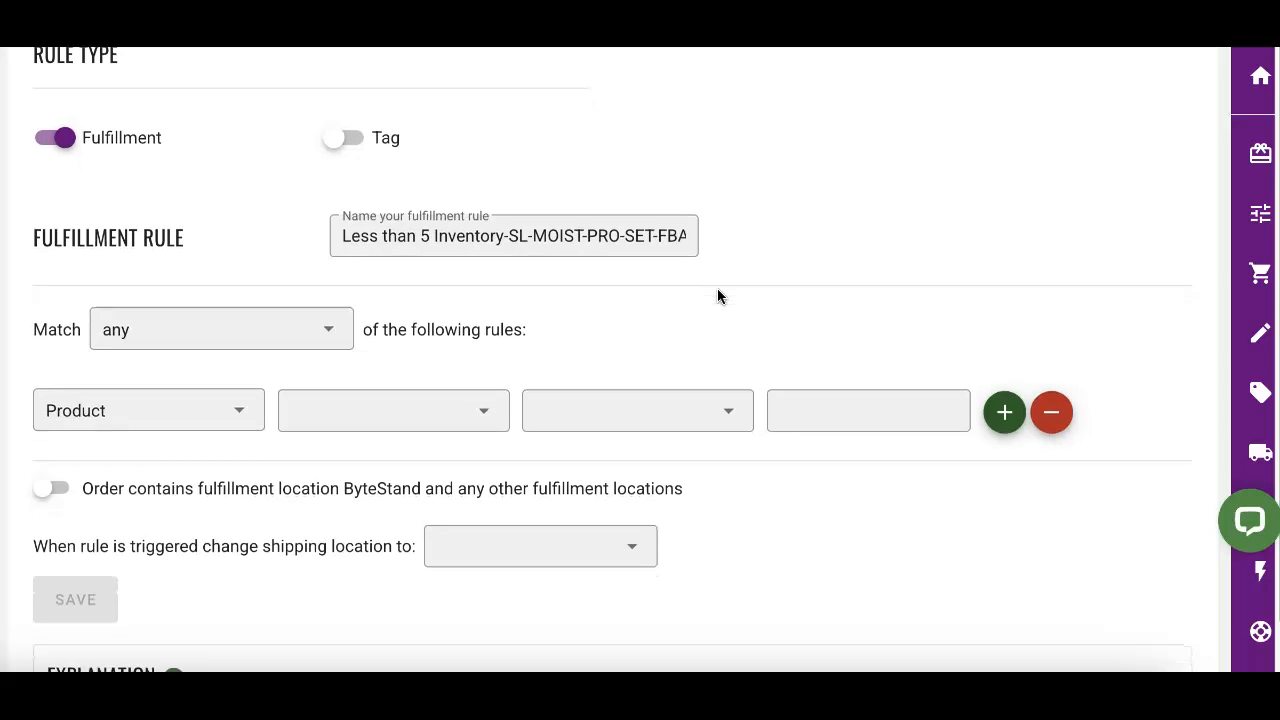
pyautogui.click(480, 413)
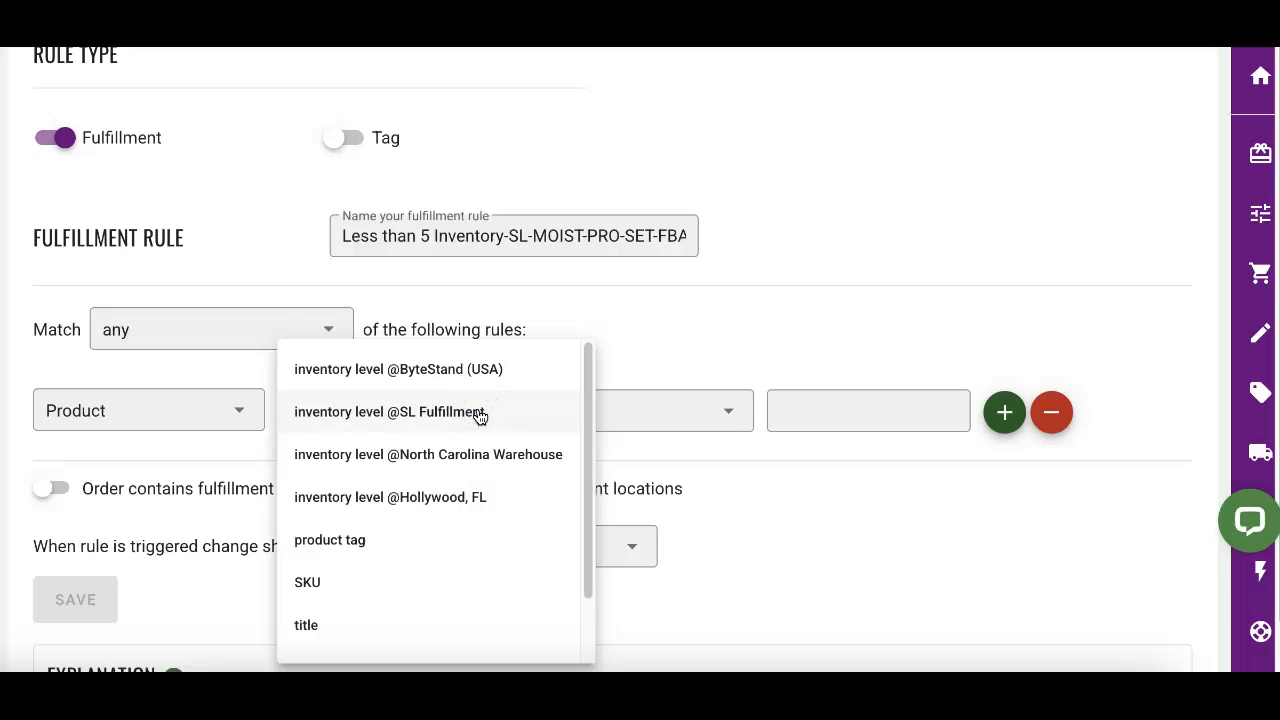
pyautogui.click(493, 372)
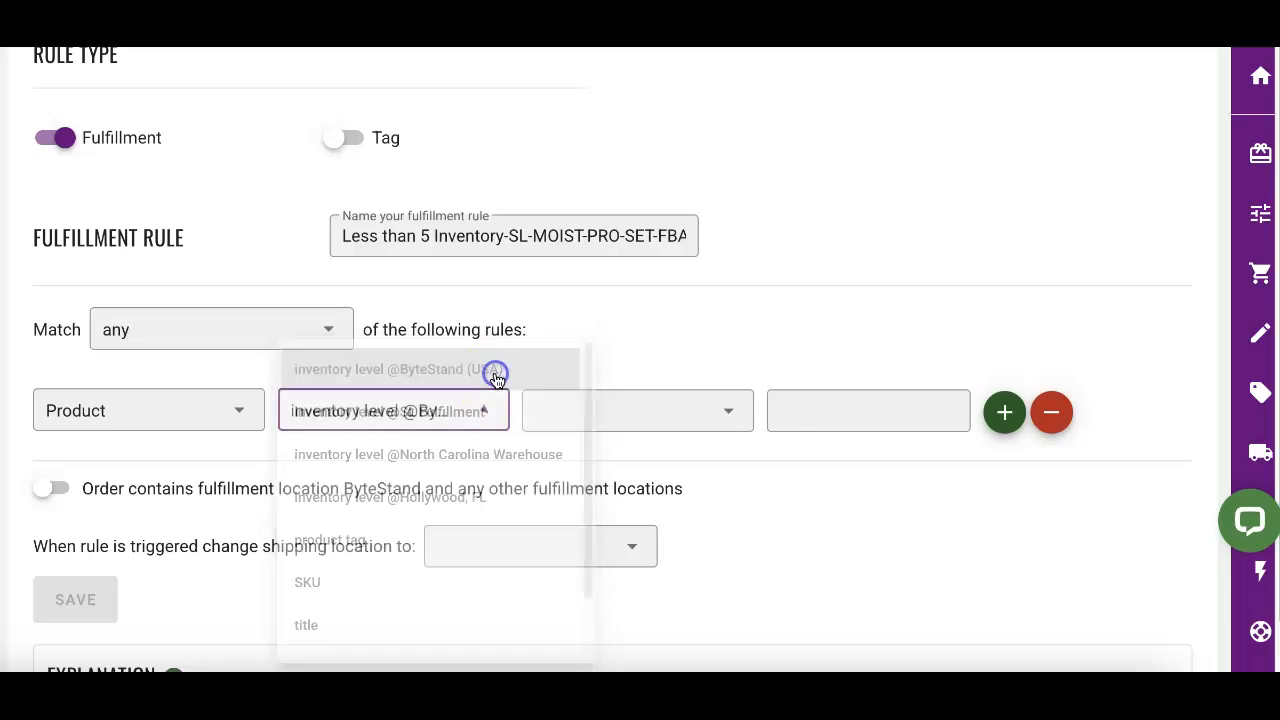
pyautogui.click(637, 410)
pyautogui.click(640, 506)
pyautogui.click(855, 421)
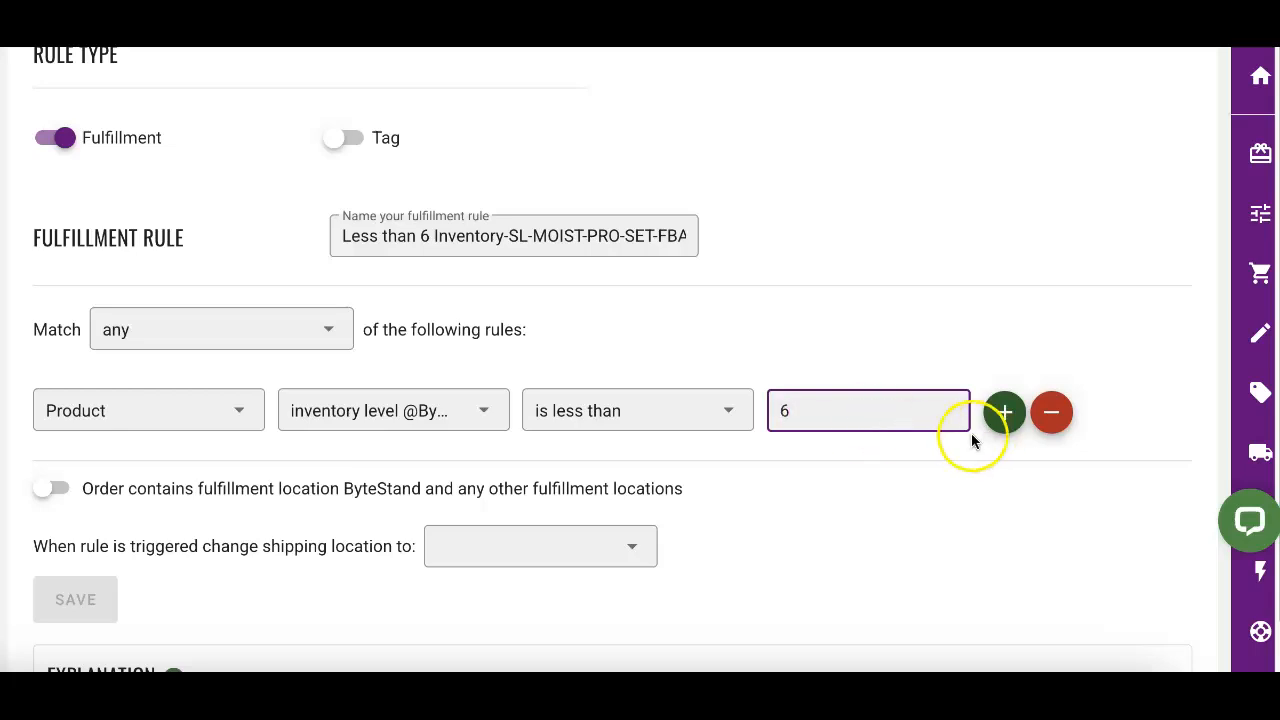
pyautogui.click(280, 334)
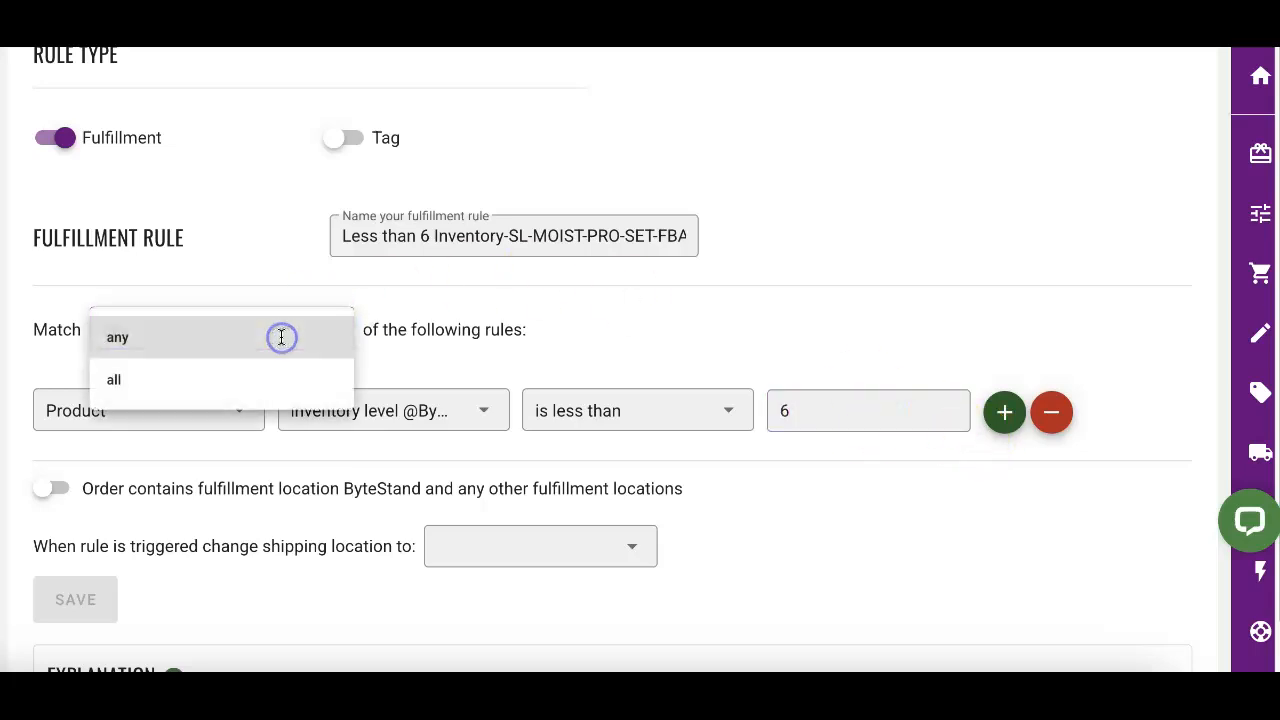
pyautogui.click(254, 382)
# - Add a second Product condition requiring that the SKU is equal to SL-MOIST-PRO-SET-FBA
pyautogui.click(1000, 430)
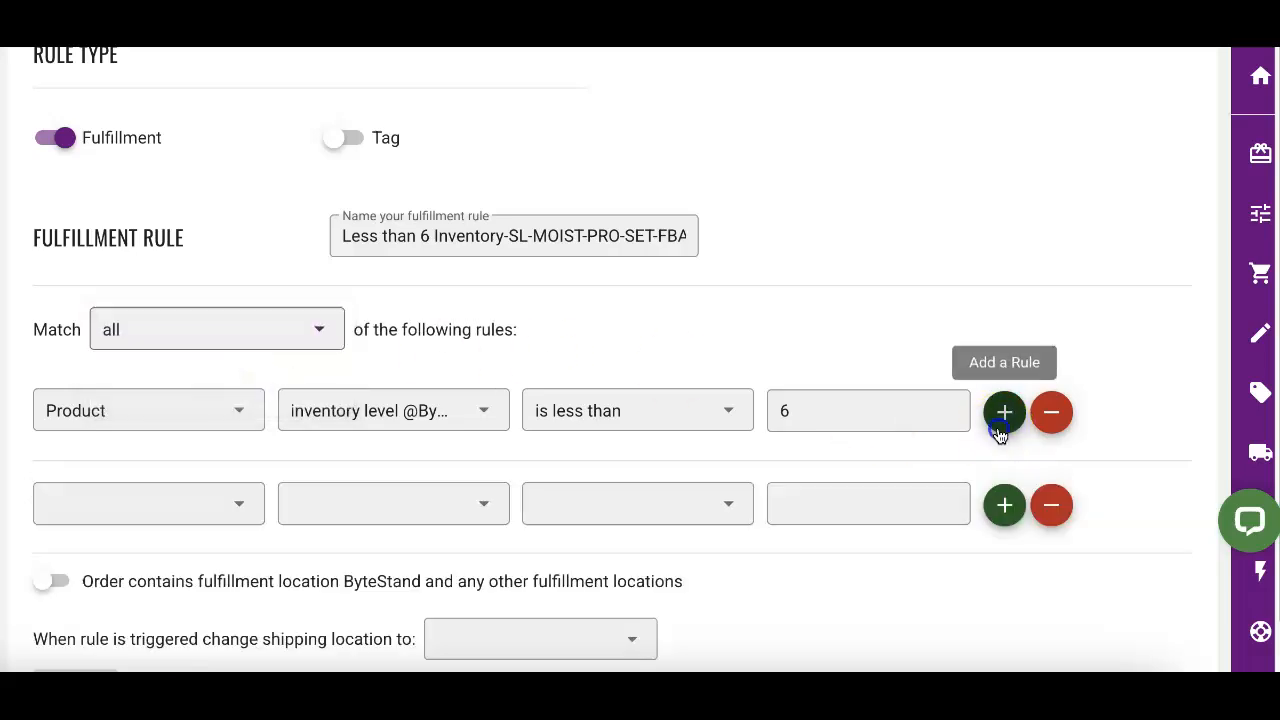
pyautogui.click(131, 502)
pyautogui.click(107, 590)
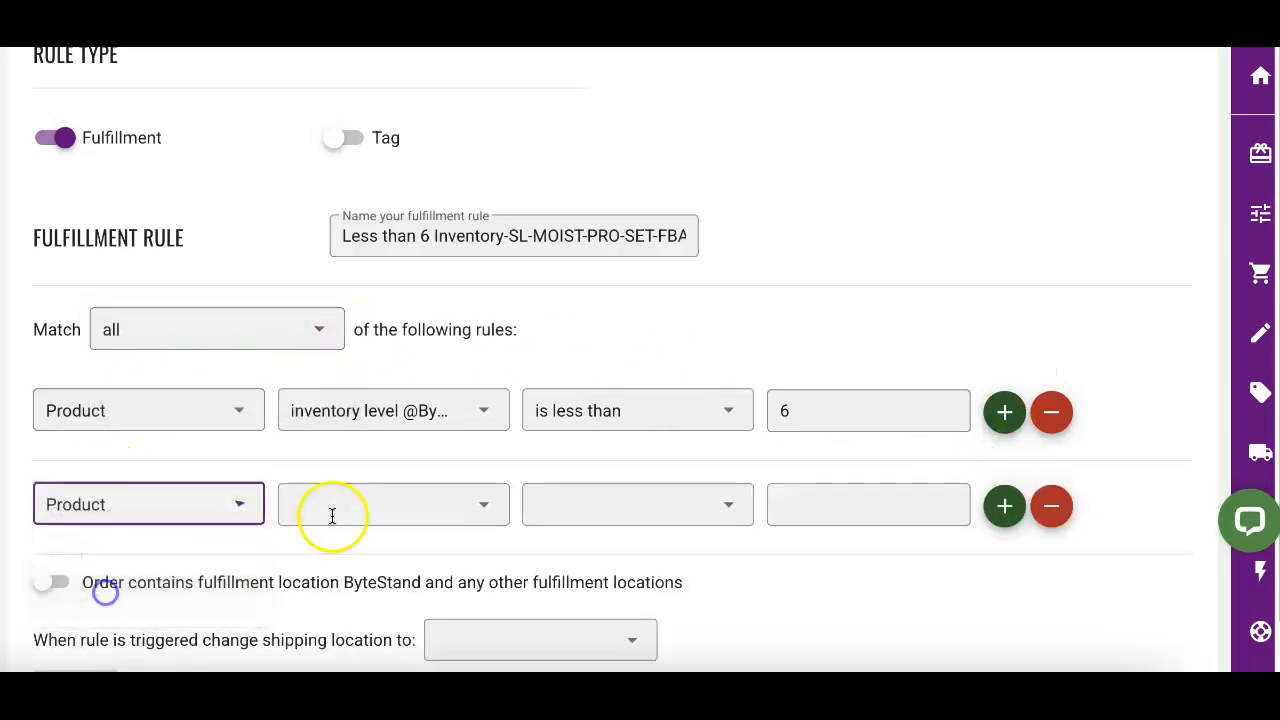
pyautogui.click(332, 515)
pyautogui.click(337, 585)
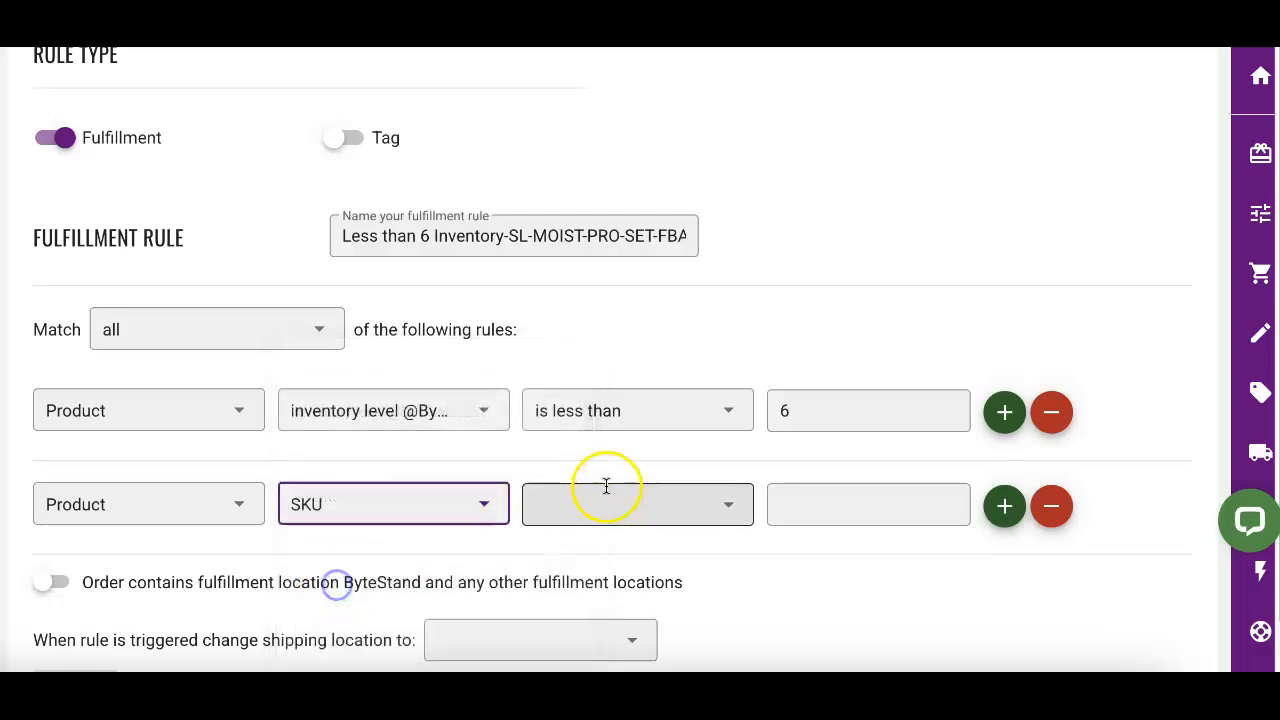
pyautogui.click(606, 486)
pyautogui.click(651, 512)
pyautogui.click(827, 505)
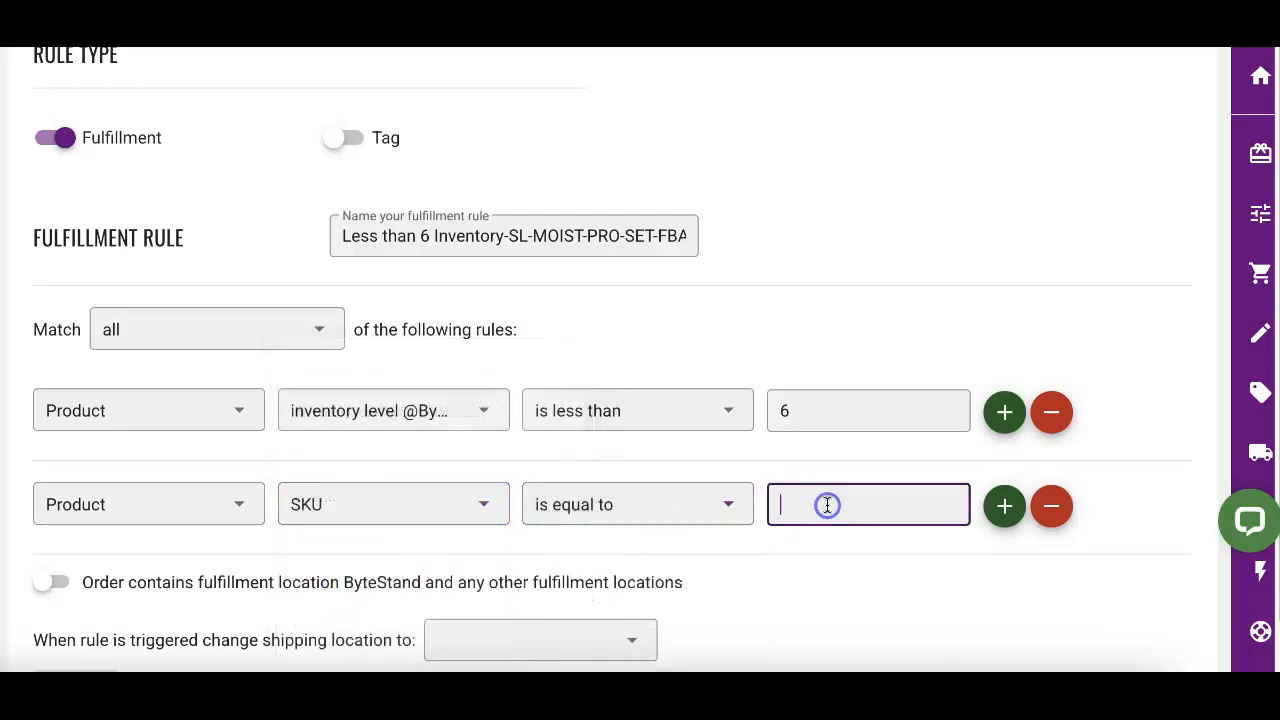
pyautogui.write('SL-MOIST-PRO-SET-FBA')
pyautogui.click(1154, 506)
pyautogui.scroll(-1, 1154, 509)
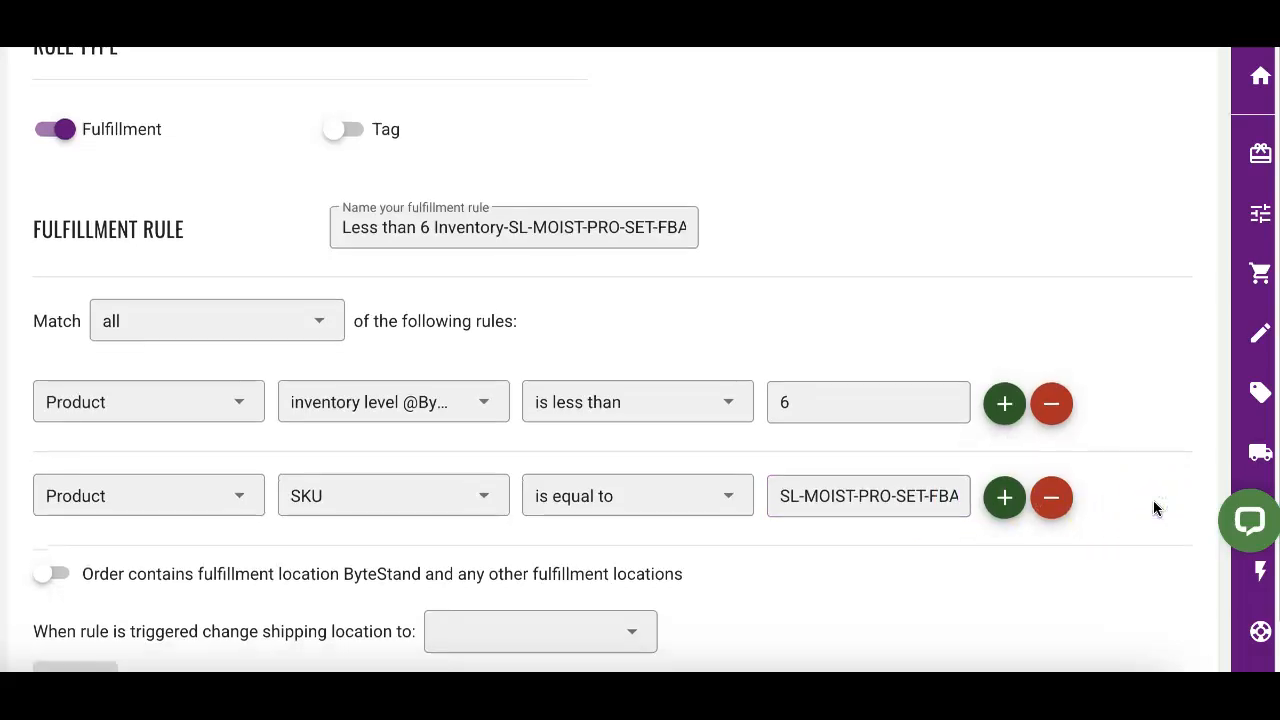
# - Set the rule to change the shipping location to North Carolina Warehouse, and enable the option for orders containing ByteStand and any other fulfillment locations
pyautogui.scroll(-2, 1154, 509)
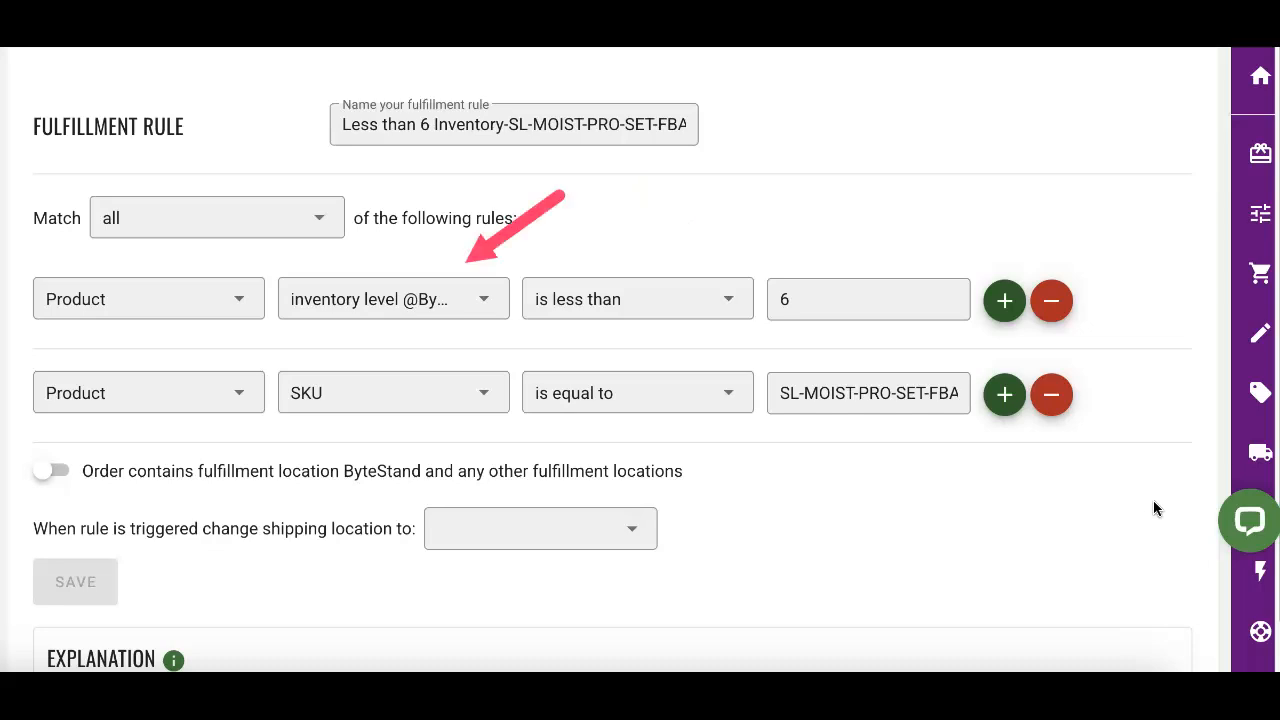
pyautogui.click(594, 523)
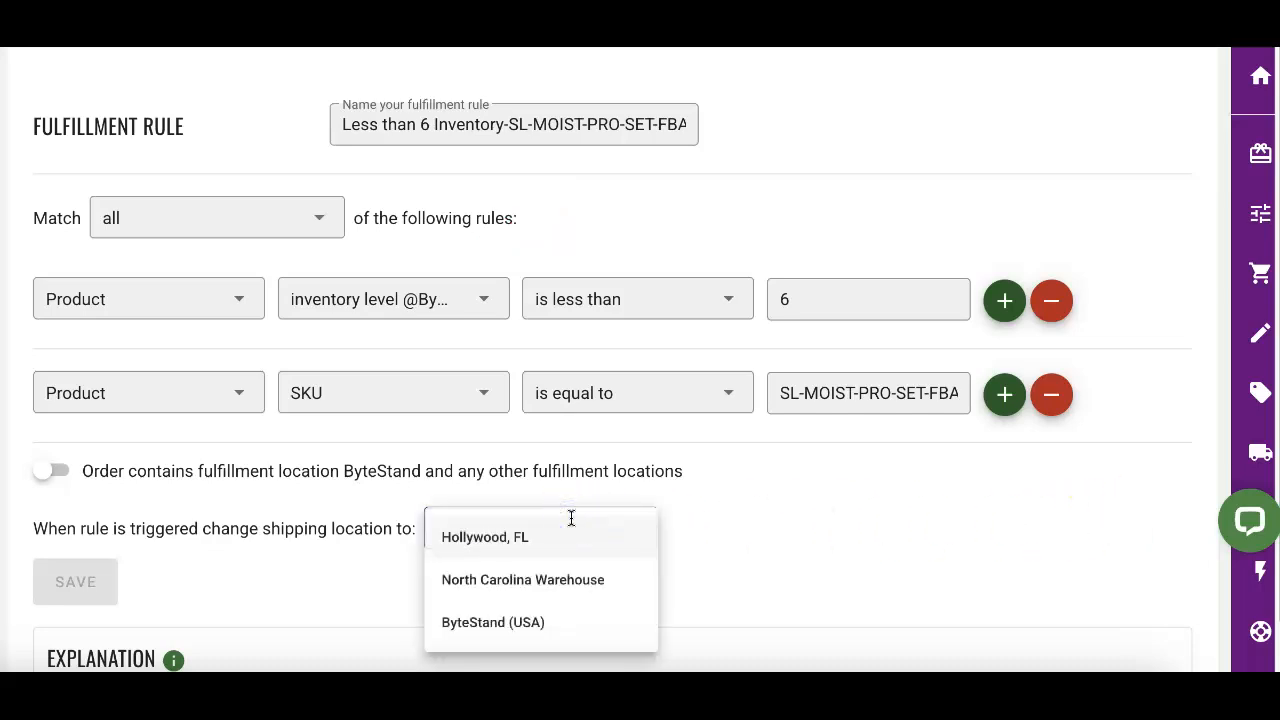
pyautogui.click(613, 593)
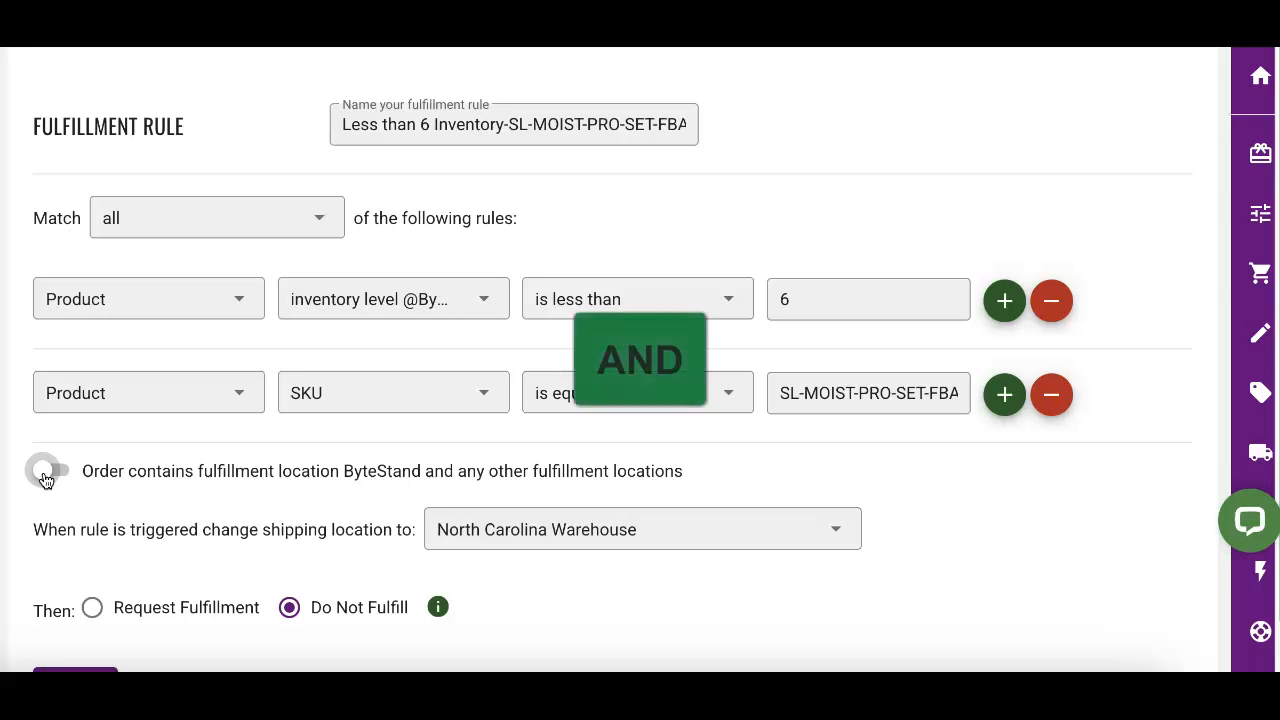
pyautogui.click(45, 479)
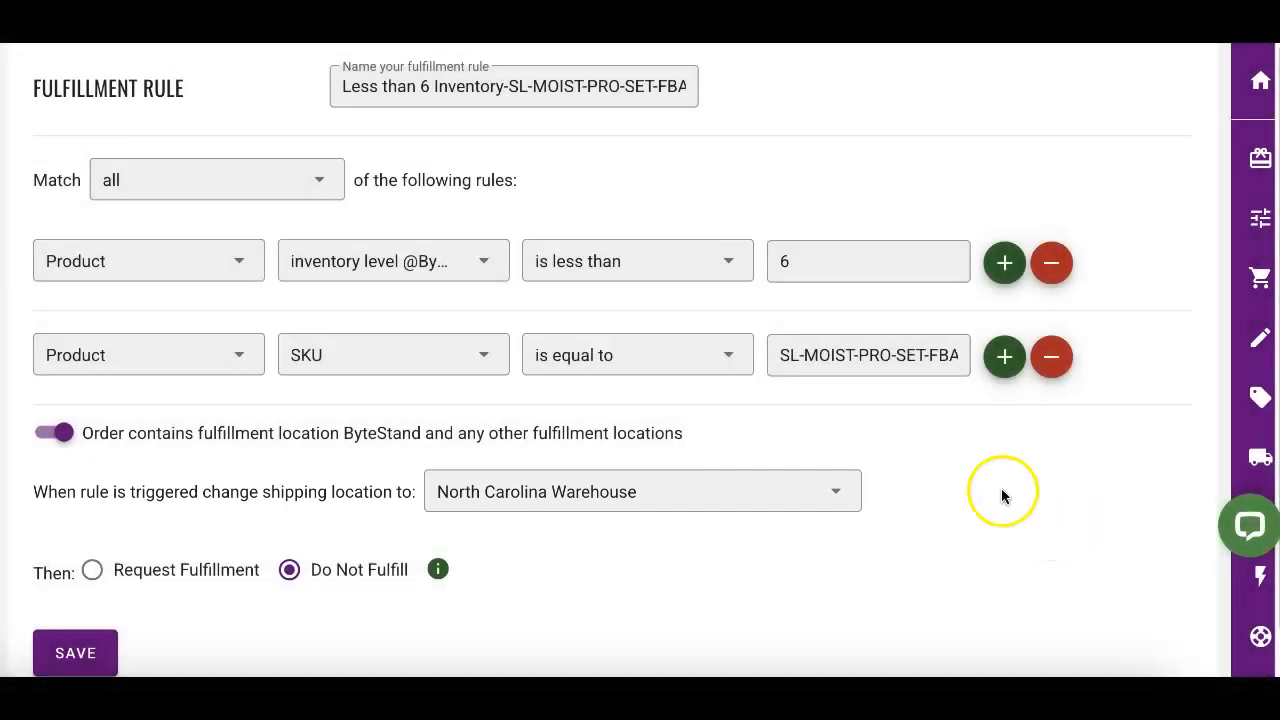
# - Check the shipping locations offered for the rule, keeping North Carolina Warehouse, and review the store's Locations settings in Shopify
pyautogui.click(839, 491)
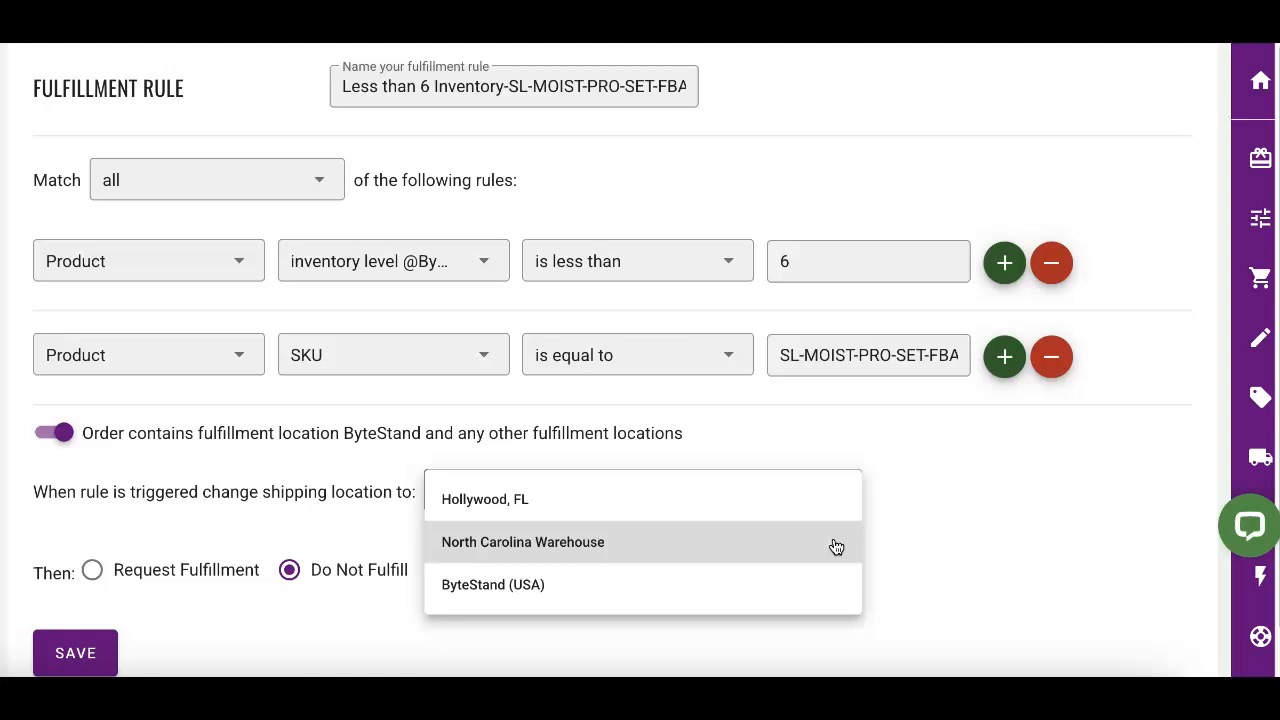
pyautogui.click(836, 547)
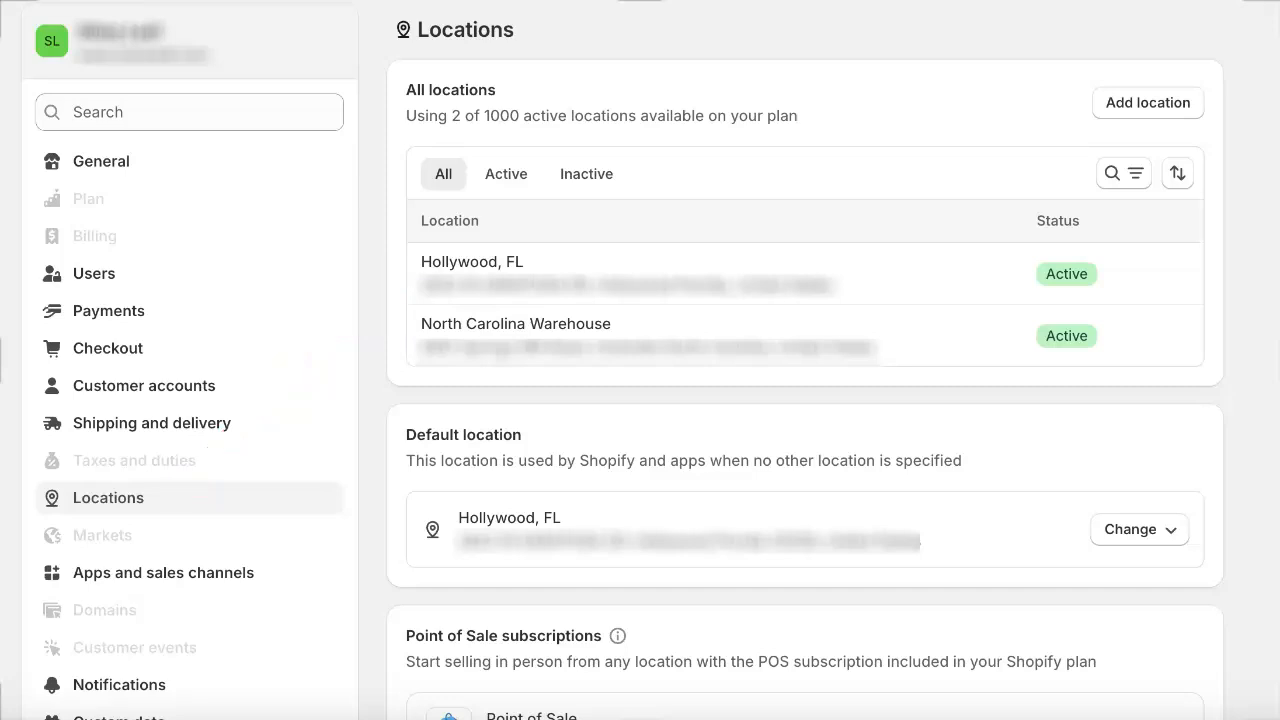
pyautogui.scroll(-5, 640, 400)
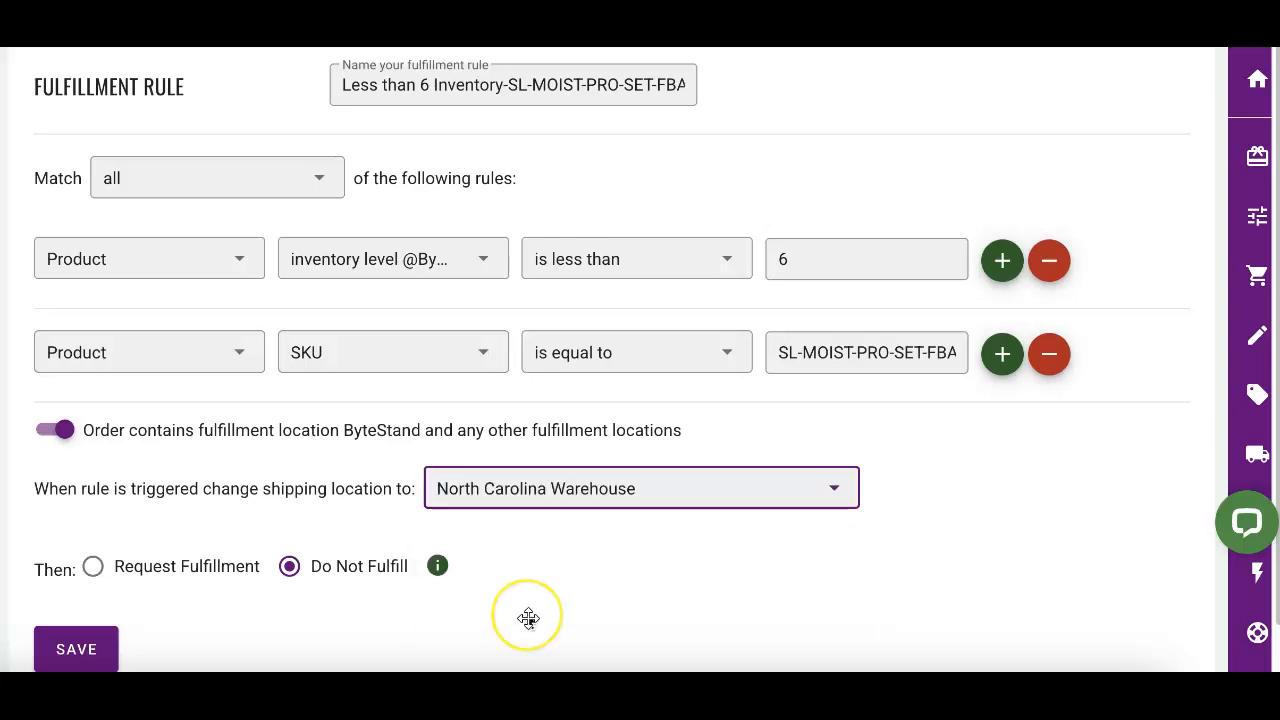
# - Try ByteStand (USA) as the shipping location, selecting Request Fulfillment first and Do Not Fulfill second
pyautogui.scroll(-1, 528, 618)
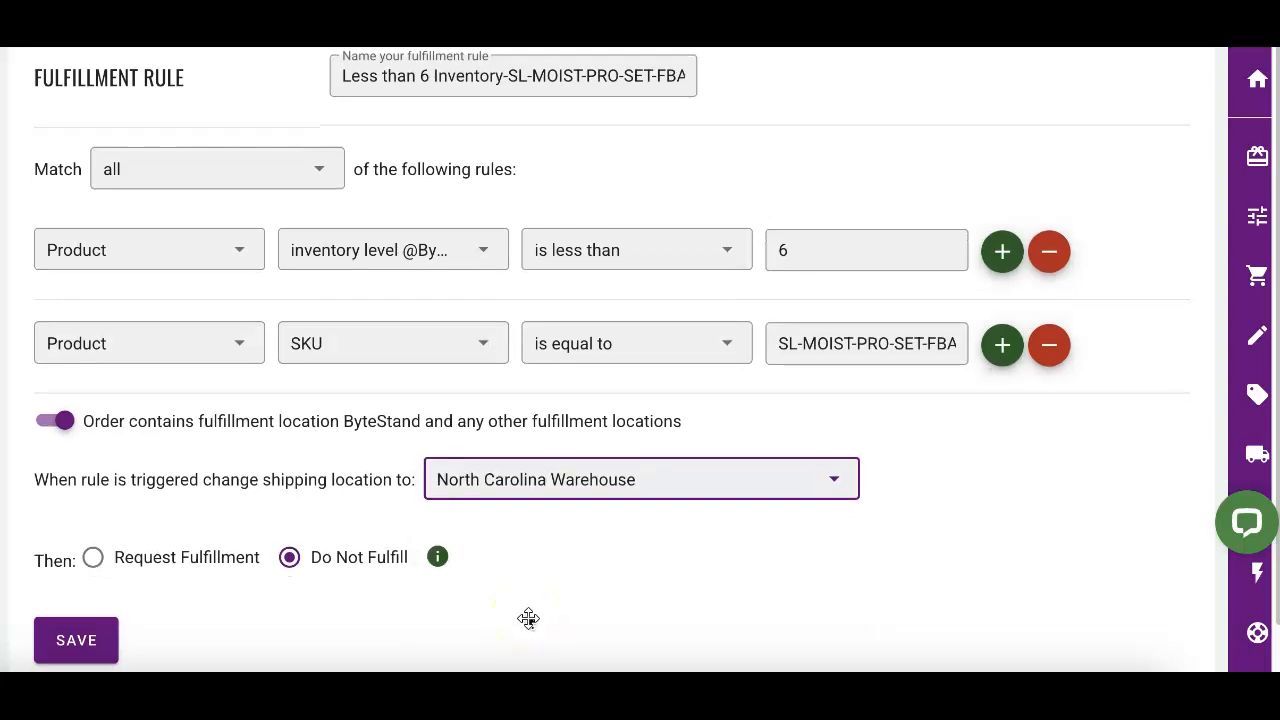
pyautogui.scroll(-1, 528, 618)
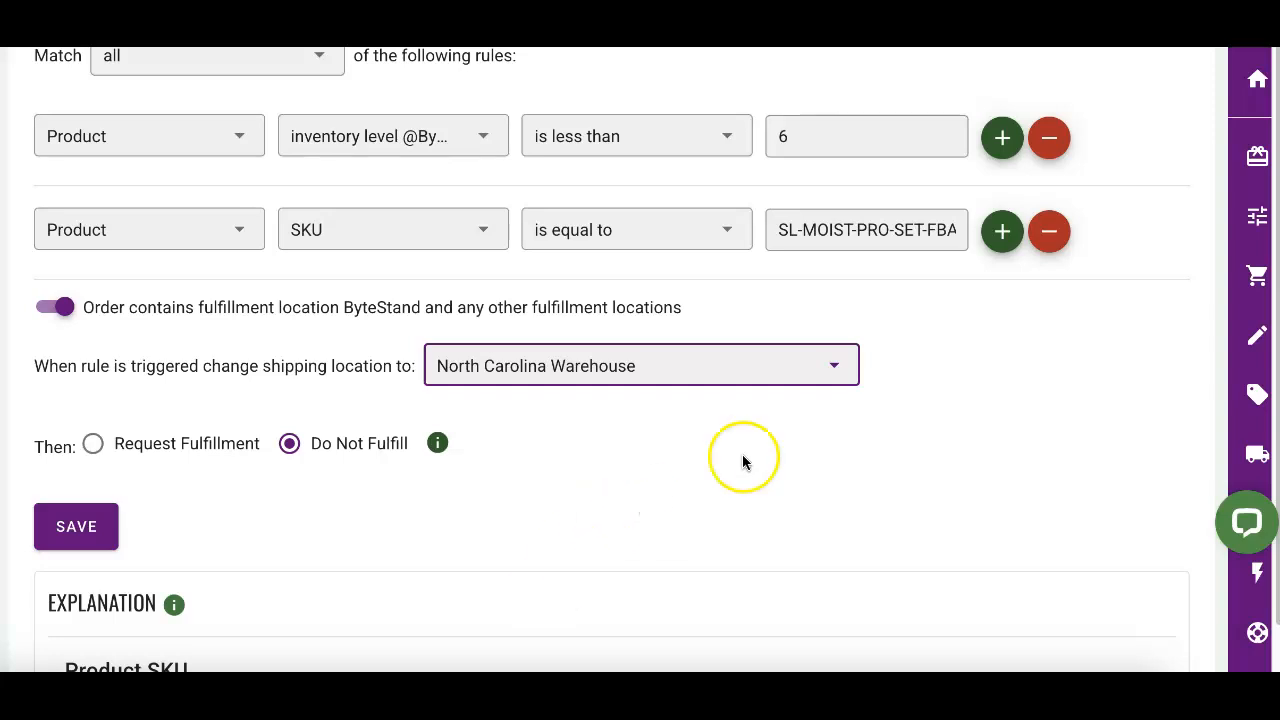
pyautogui.click(836, 369)
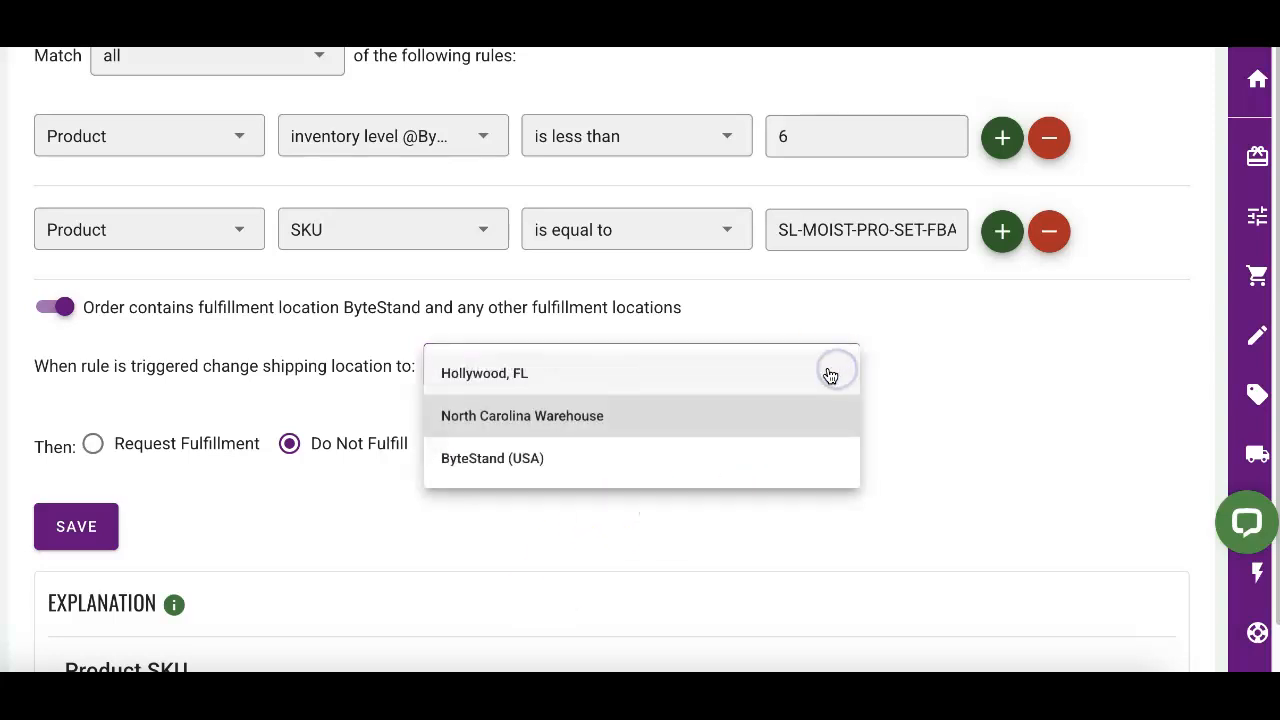
pyautogui.click(753, 458)
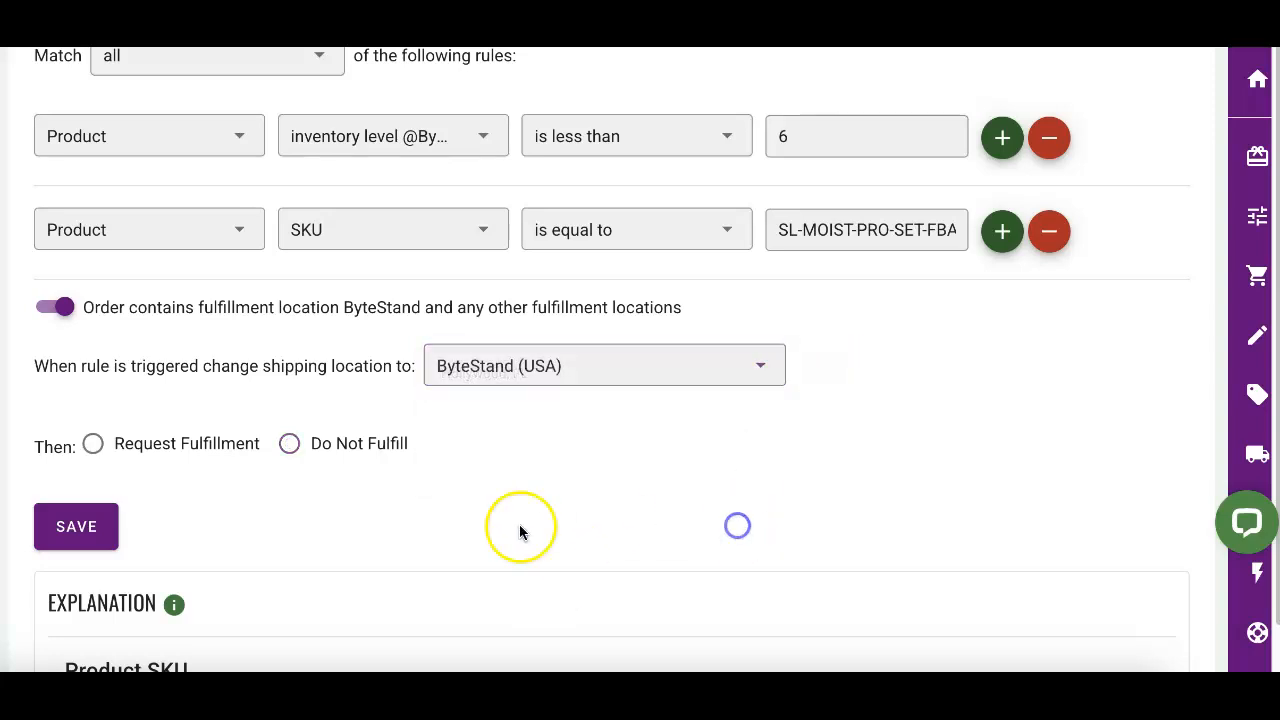
pyautogui.click(95, 452)
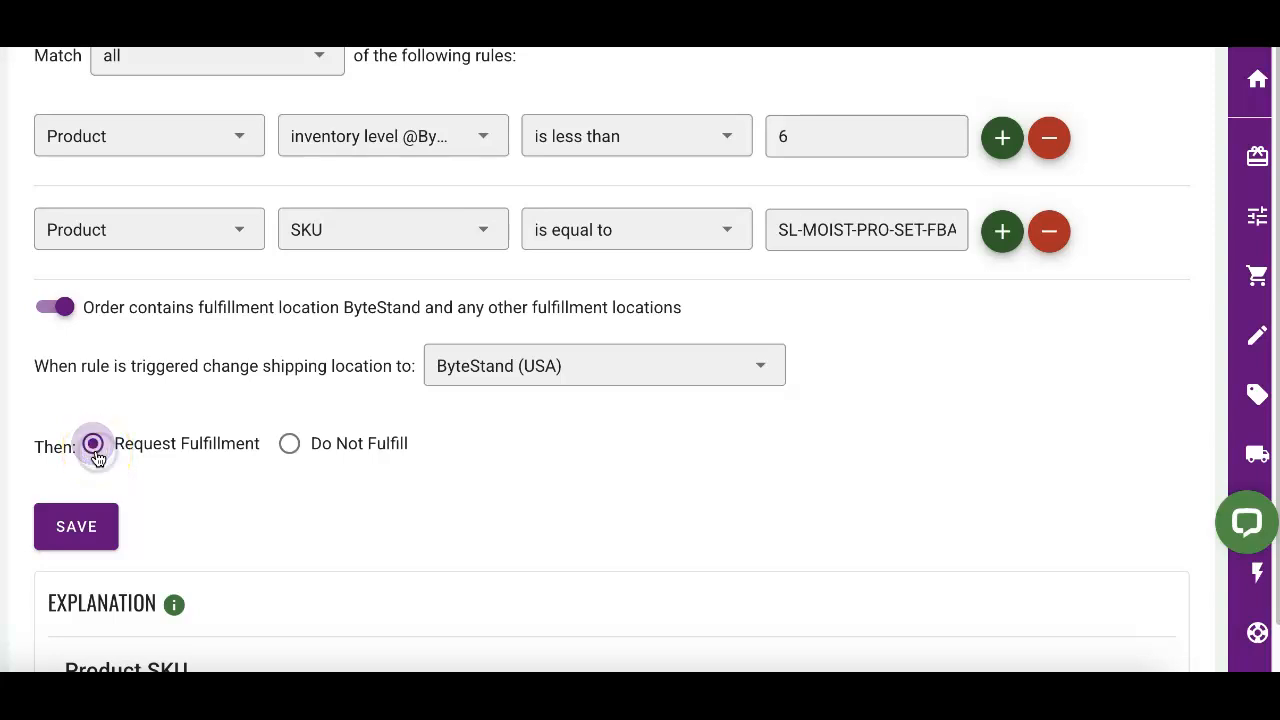
pyautogui.click(290, 448)
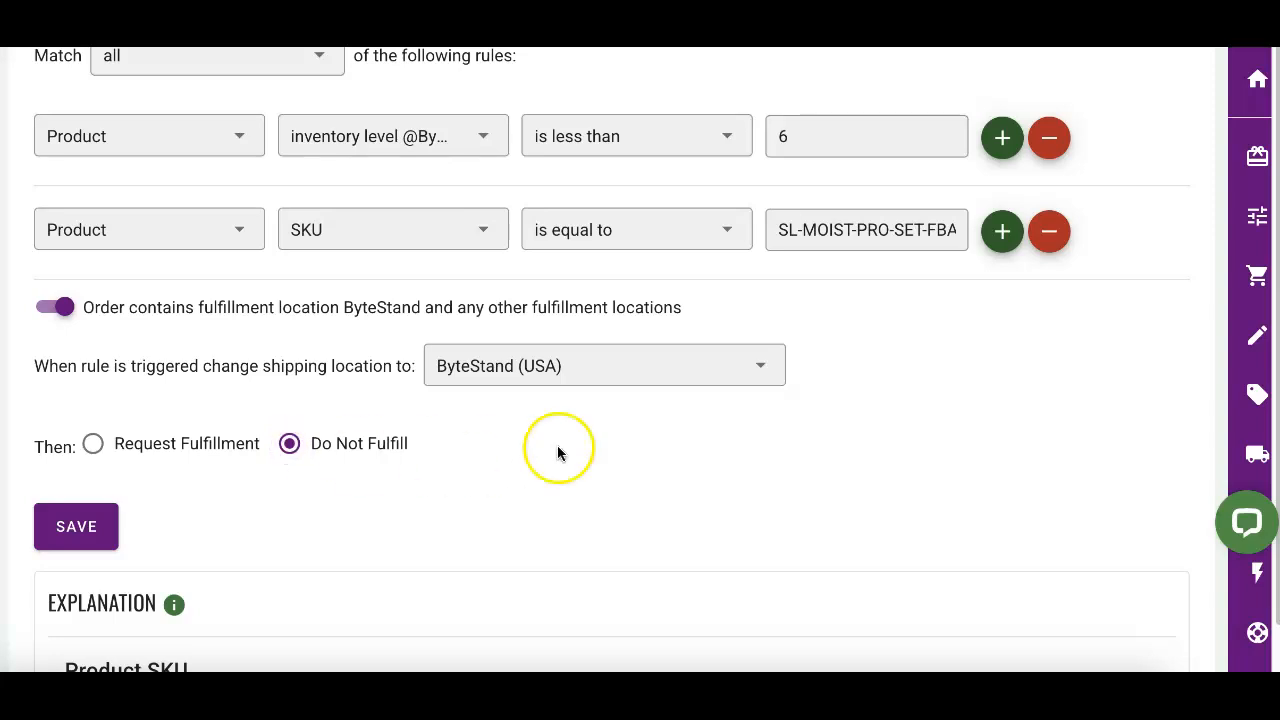
# - Set the shipping location back to North Carolina Warehouse and check the fulfillment choices and their information note
pyautogui.click(760, 366)
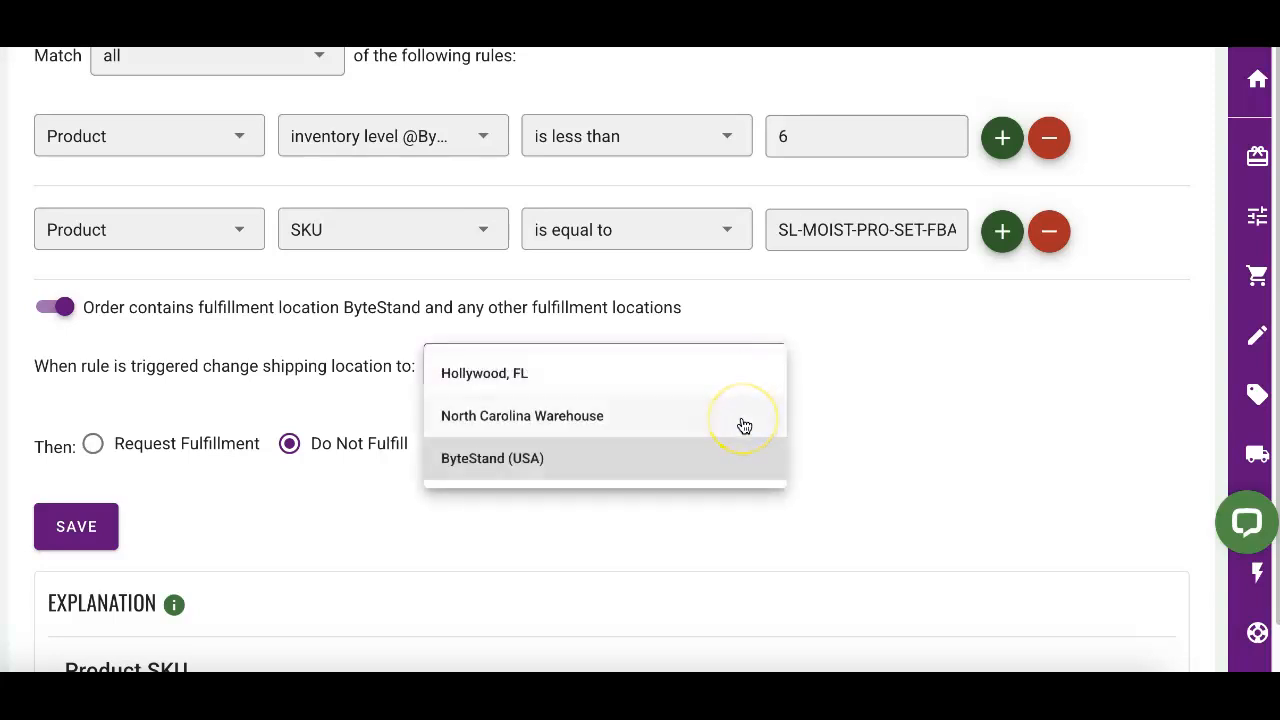
pyautogui.click(744, 426)
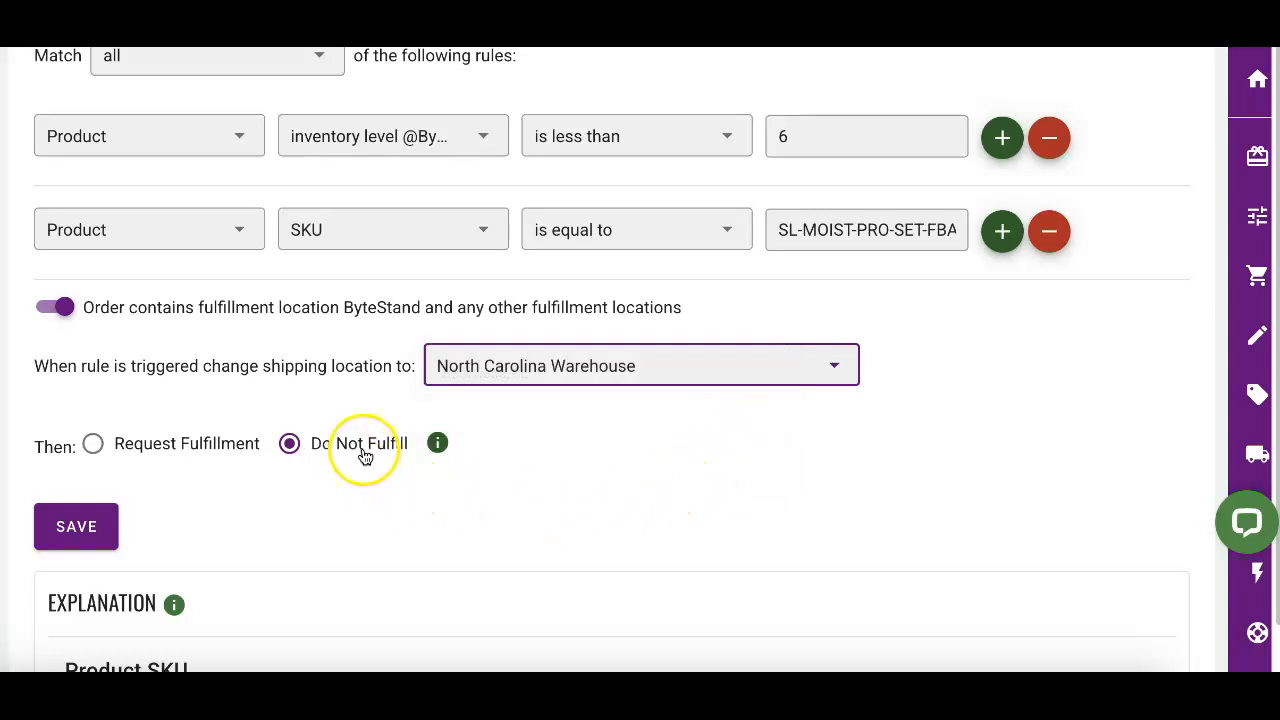
pyautogui.click(100, 446)
pyautogui.click(438, 446)
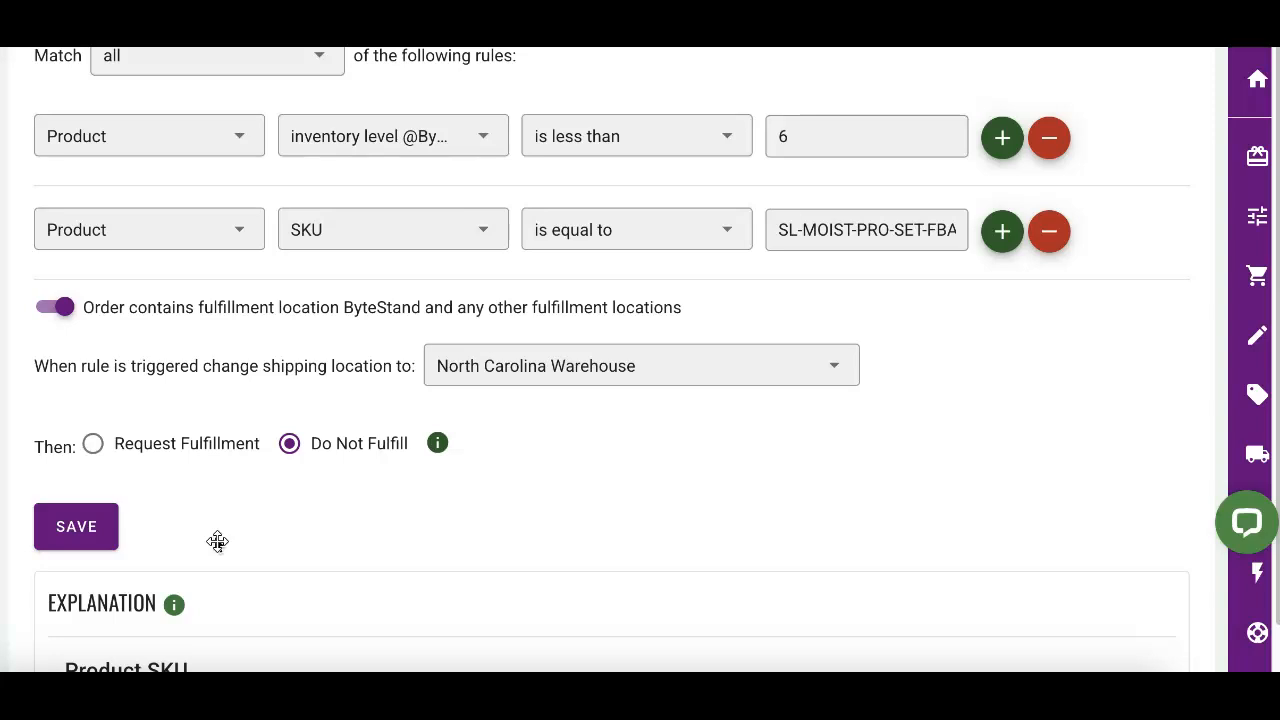
# - Read the Product SKU explanation and its Shopify example below the rule
pyautogui.scroll(-4, 217, 541)
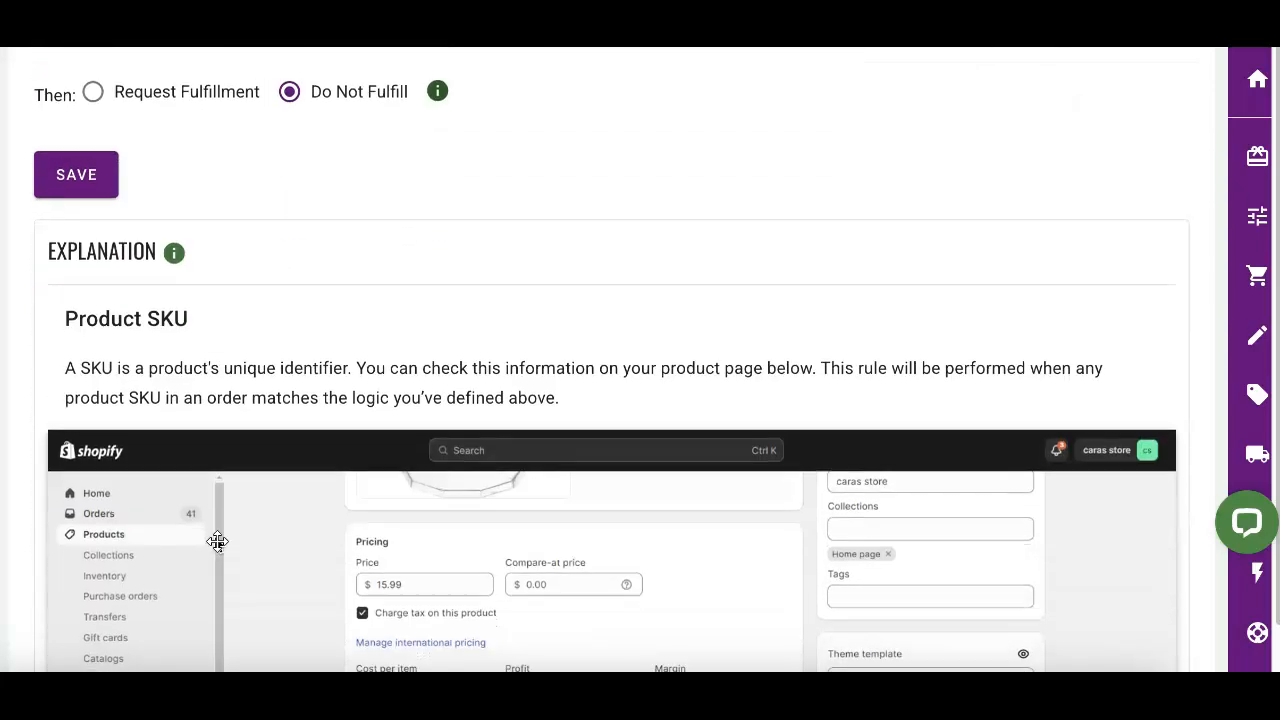
pyautogui.scroll(-2, 217, 541)
pyautogui.click(217, 243)
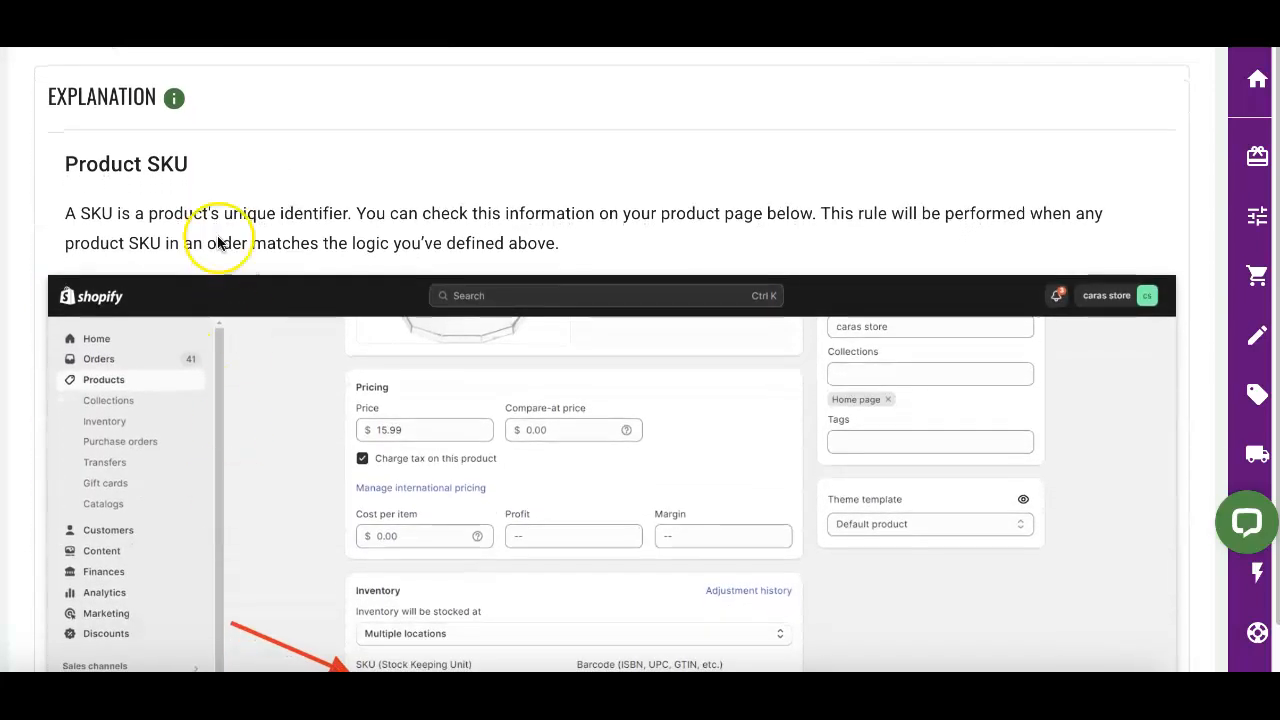
pyautogui.click(174, 98)
pyautogui.scroll(-3, 174, 98)
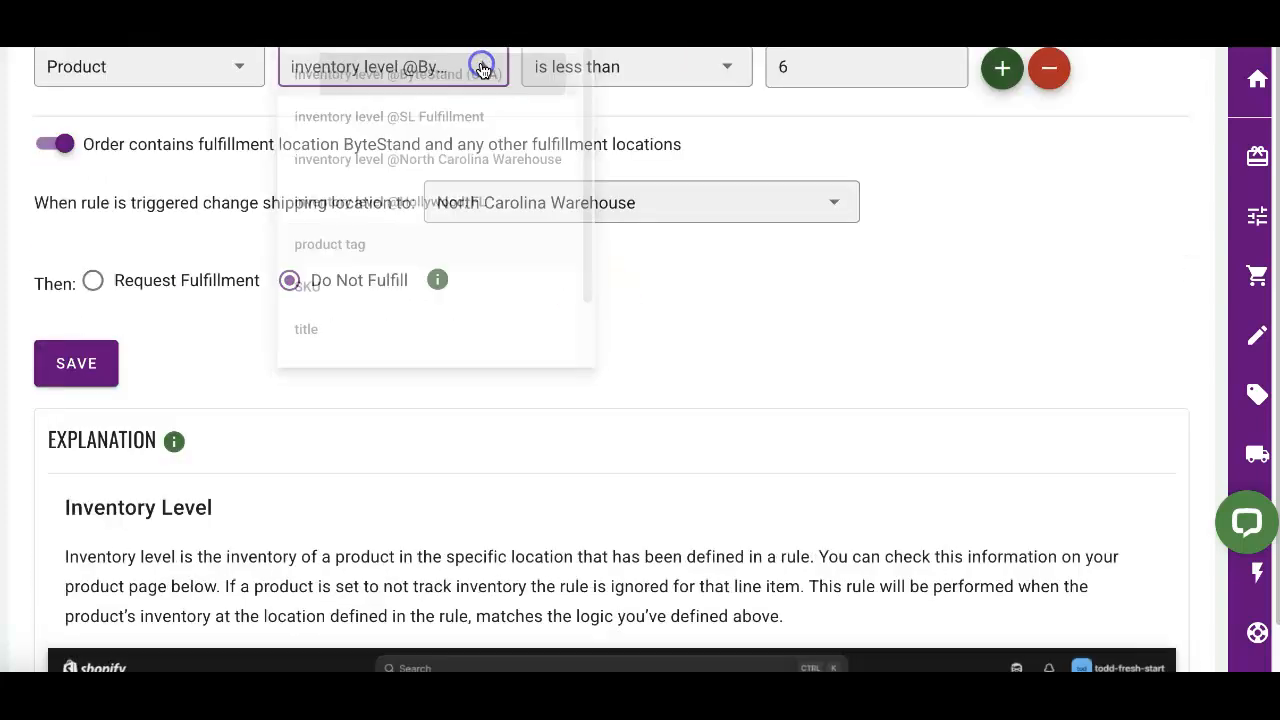
# - Change the Product condition's attribute to title and examine the Product Title explanation with its Shopify example
pyautogui.click(482, 67)
pyautogui.click(374, 329)
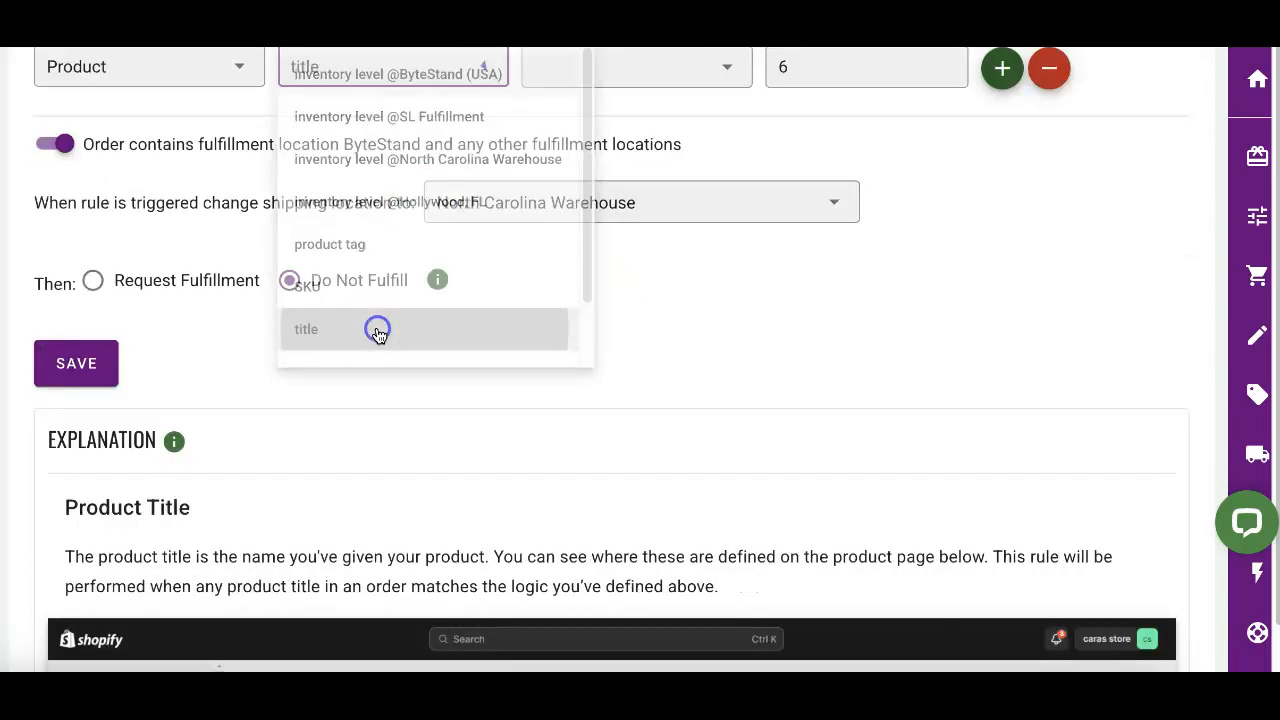
pyautogui.scroll(-3, 376, 334)
pyautogui.scroll(-3, 376, 334)
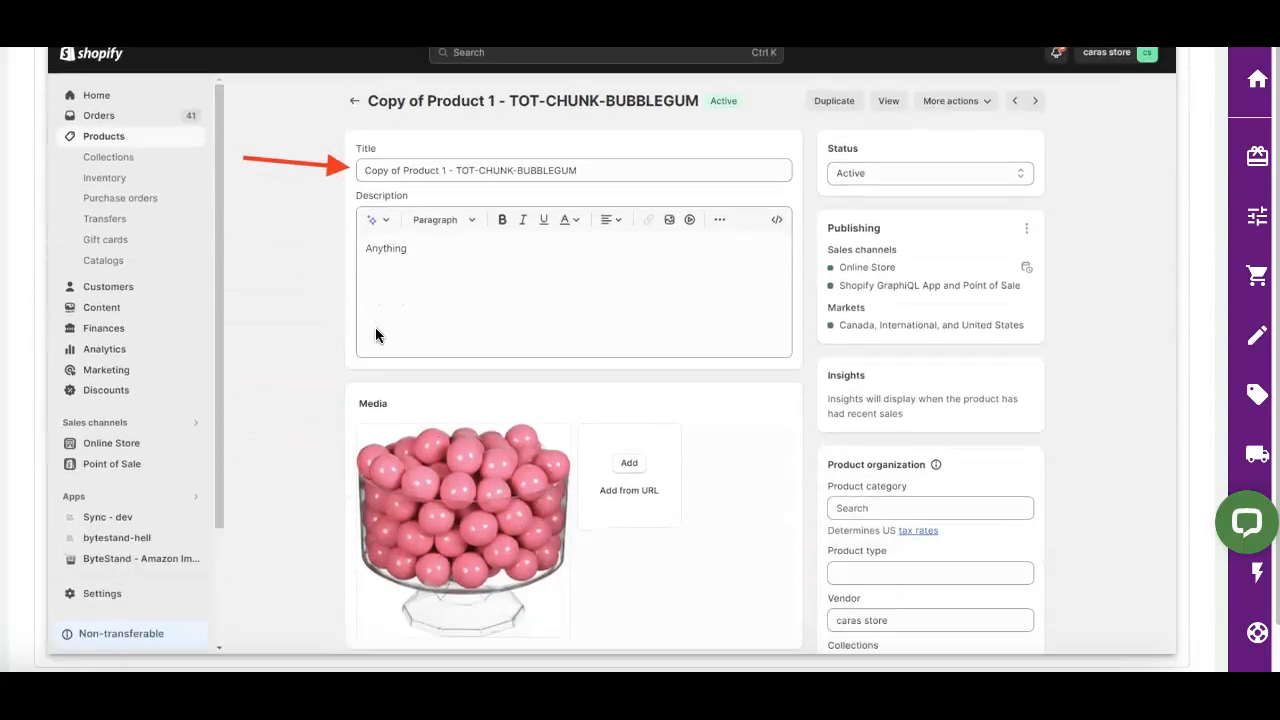
pyautogui.scroll(2, 376, 334)
pyautogui.scroll(7, 375, 329)
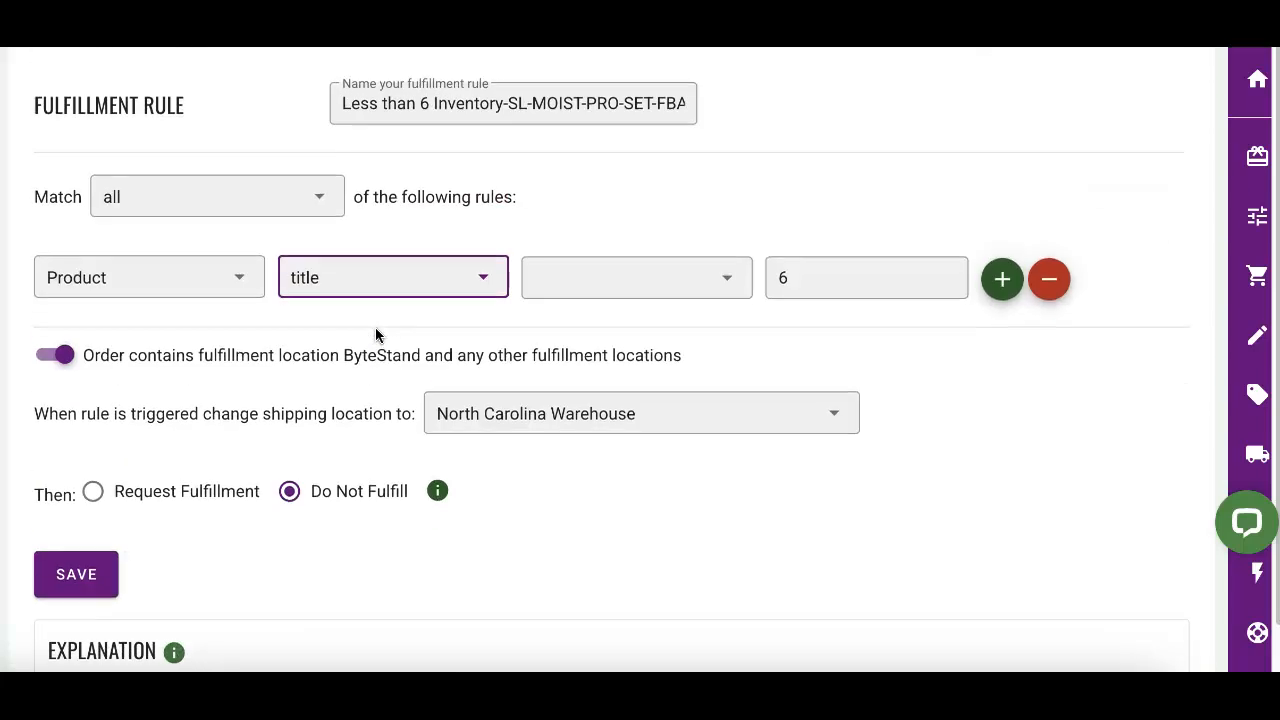
pyautogui.scroll(-8, 798, 550)
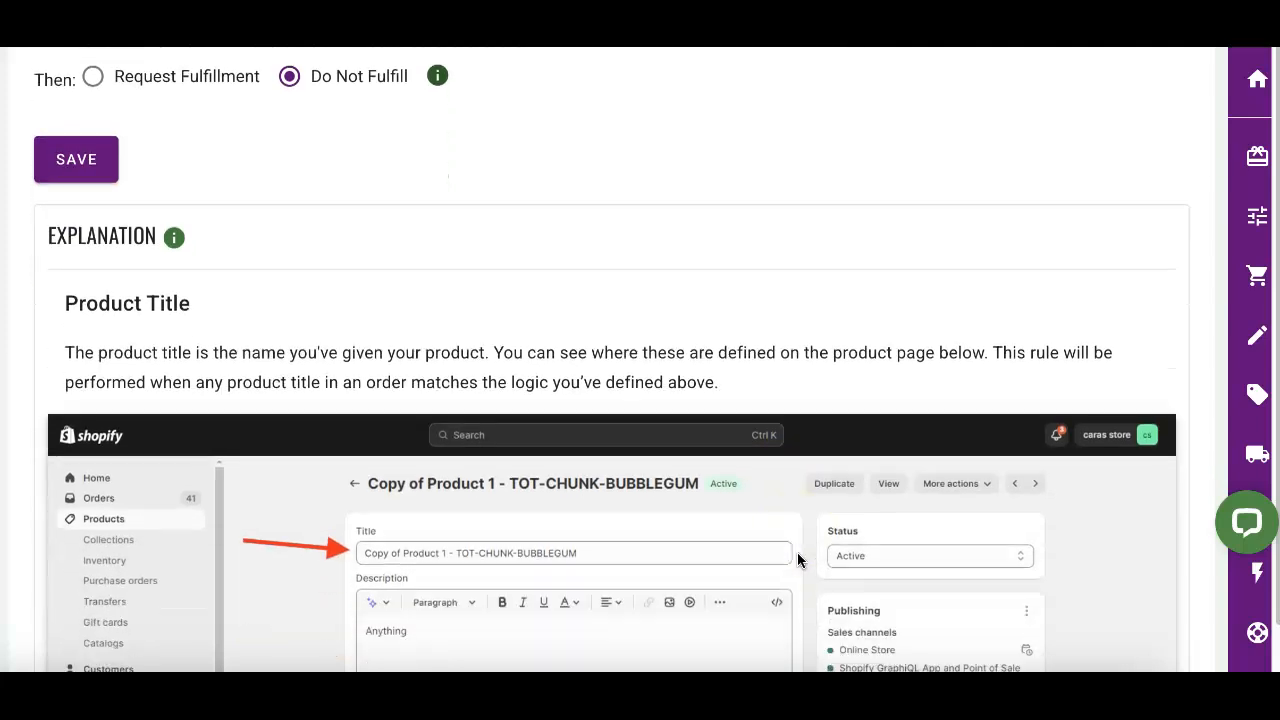
pyautogui.scroll(8, 797, 556)
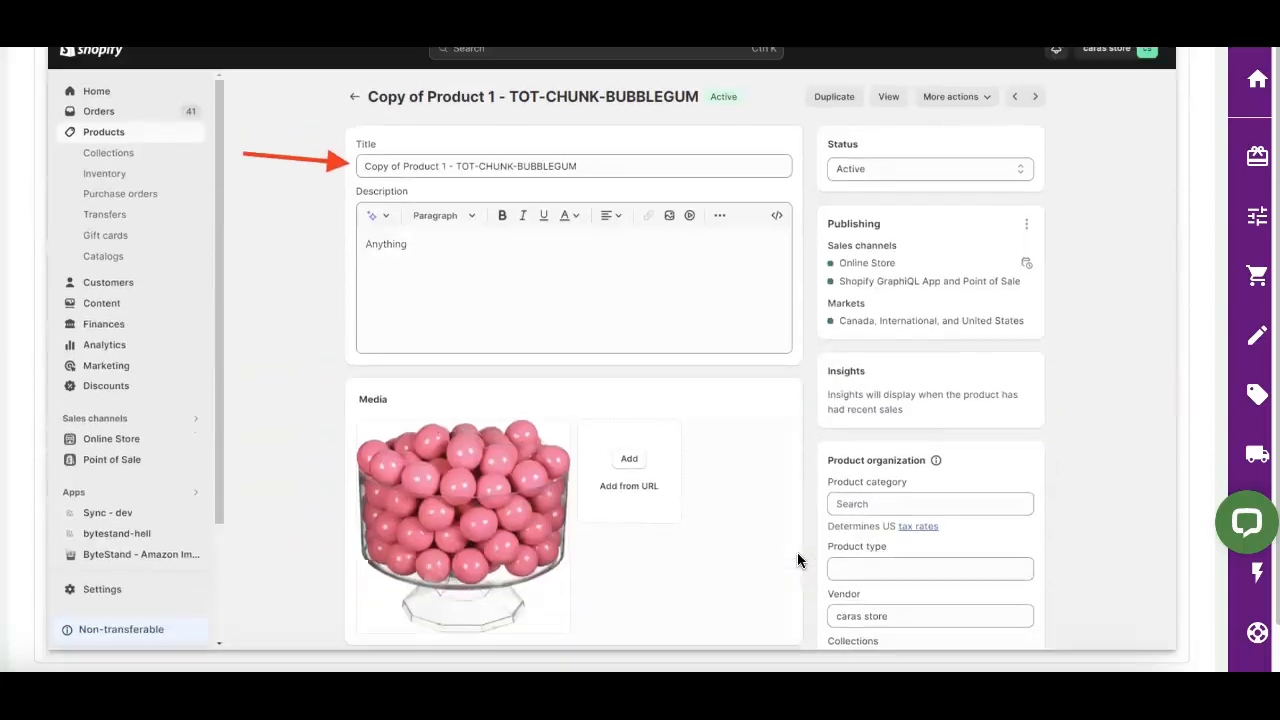
pyautogui.scroll(4, 797, 560)
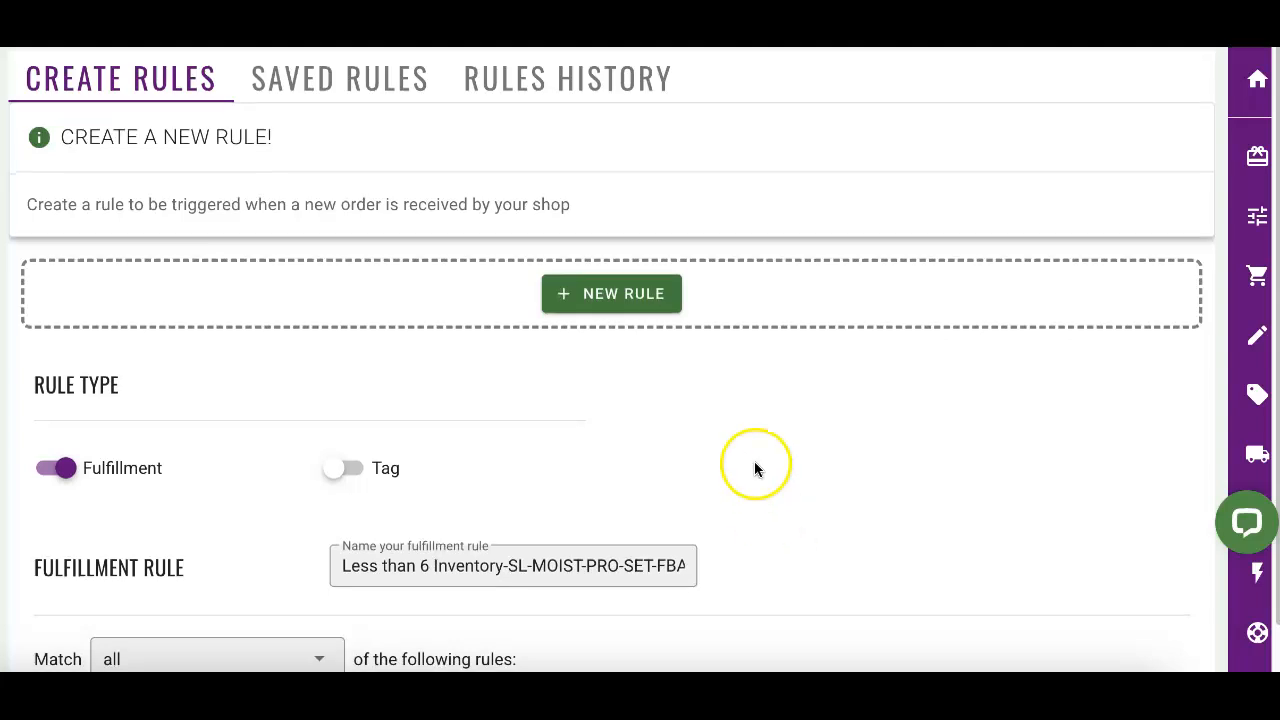
# - Add a second condition to the rule using Order, destination state and is equal to
pyautogui.scroll(-3, 754, 466)
pyautogui.click(1002, 474)
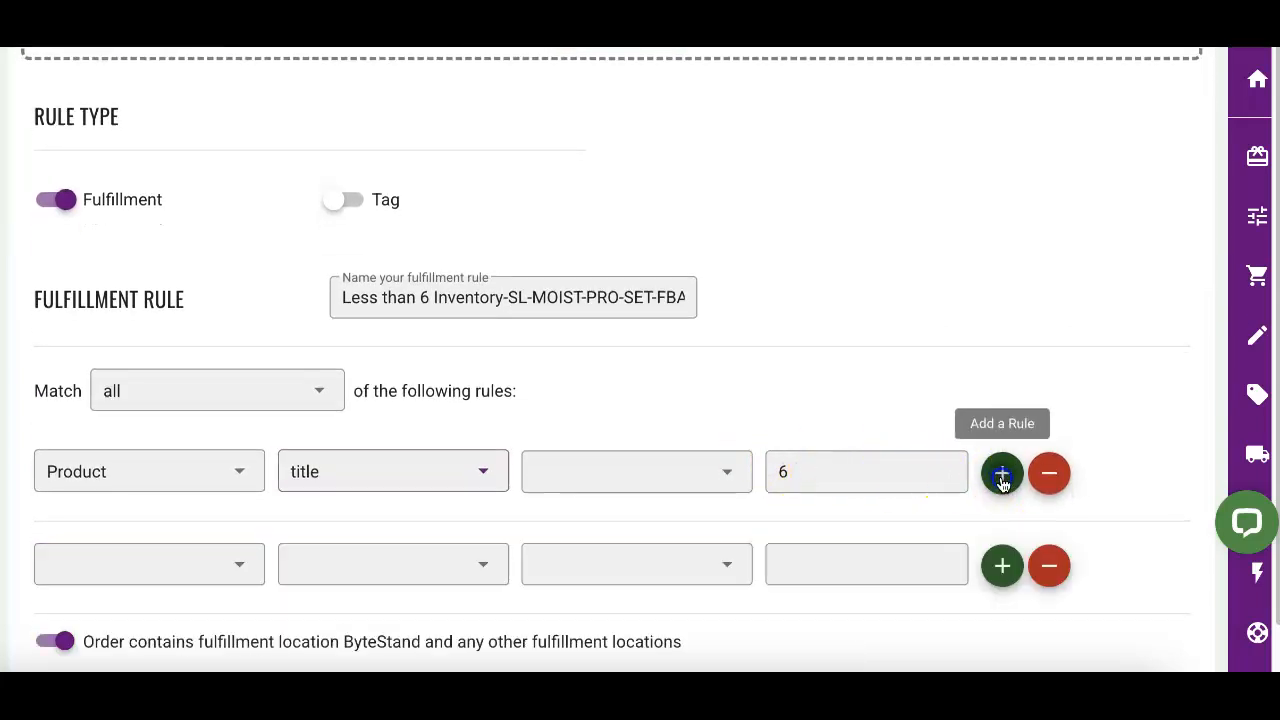
pyautogui.scroll(-1, 1008, 528)
pyautogui.click(147, 470)
pyautogui.click(104, 520)
pyautogui.click(370, 480)
pyautogui.click(368, 583)
pyautogui.click(557, 472)
pyautogui.click(560, 481)
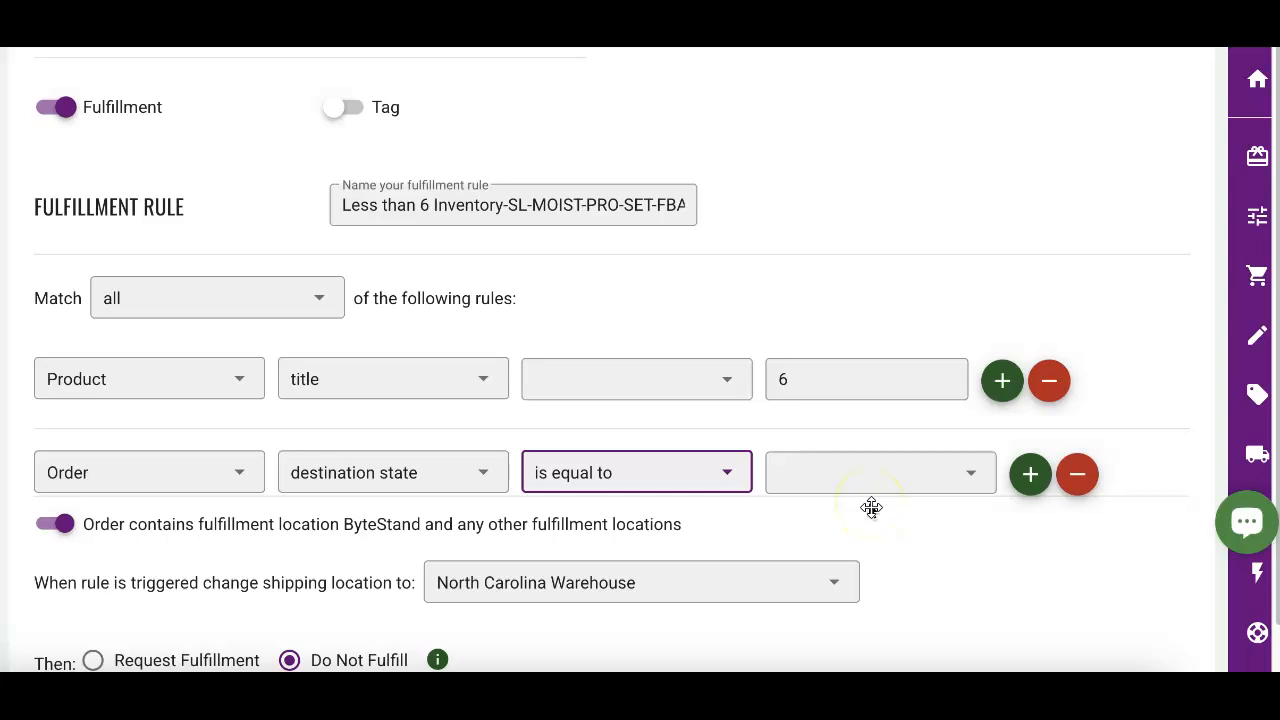
# - Read the Destination State explanation and its Shopify order example below the rule
pyautogui.scroll(-5, 871, 507)
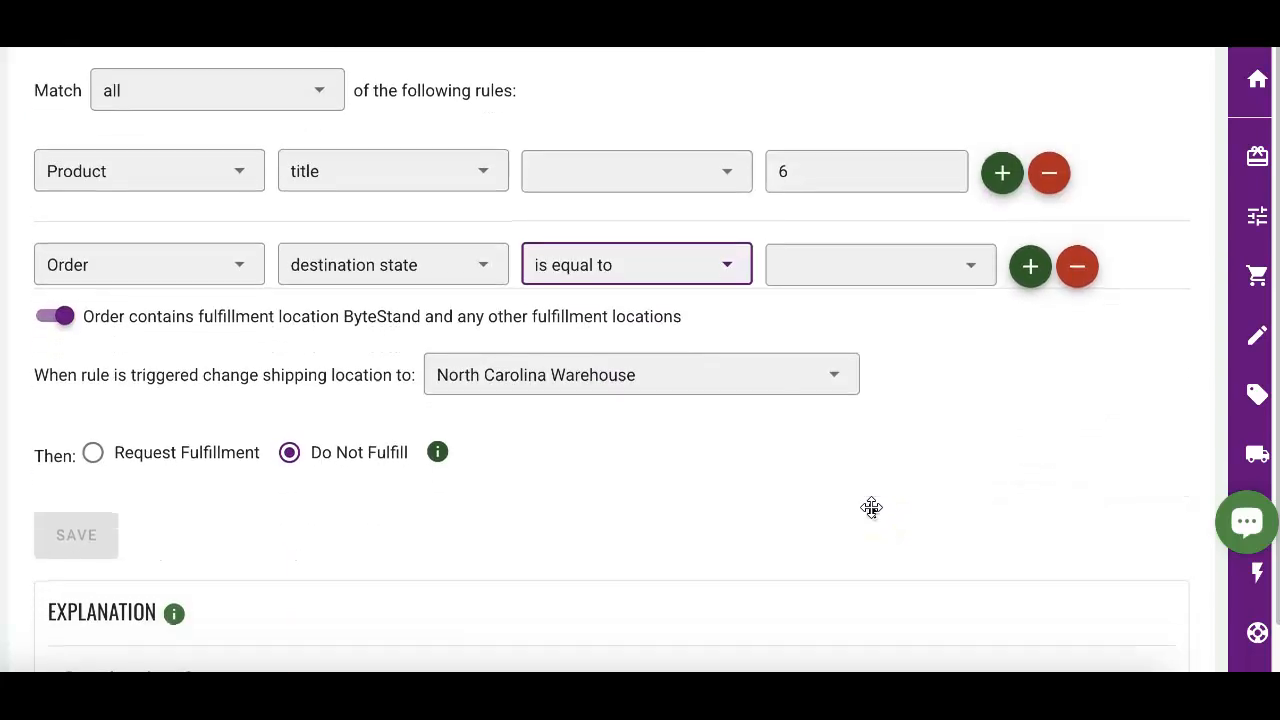
pyautogui.scroll(-3, 871, 507)
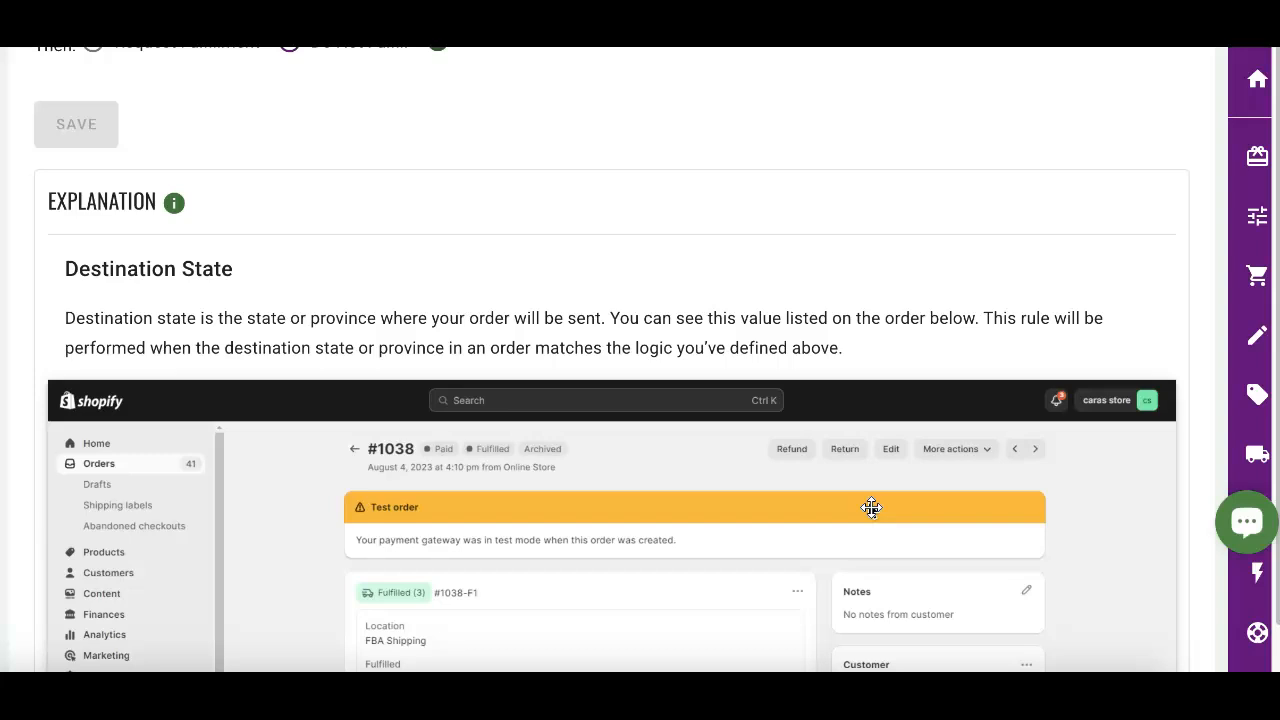
pyautogui.scroll(5, 871, 507)
pyautogui.scroll(3, 871, 507)
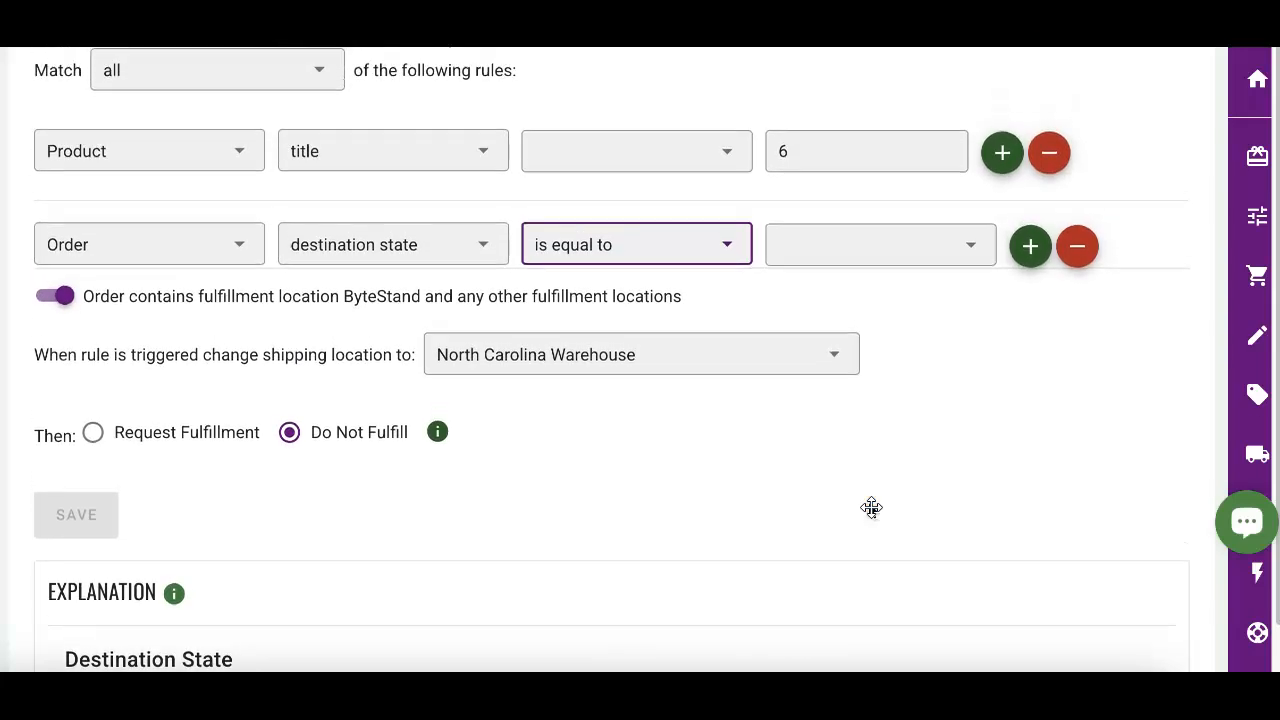
# - Look through the saved rules and open the Quantity more than 1 rule for editing
pyautogui.scroll(4, 871, 507)
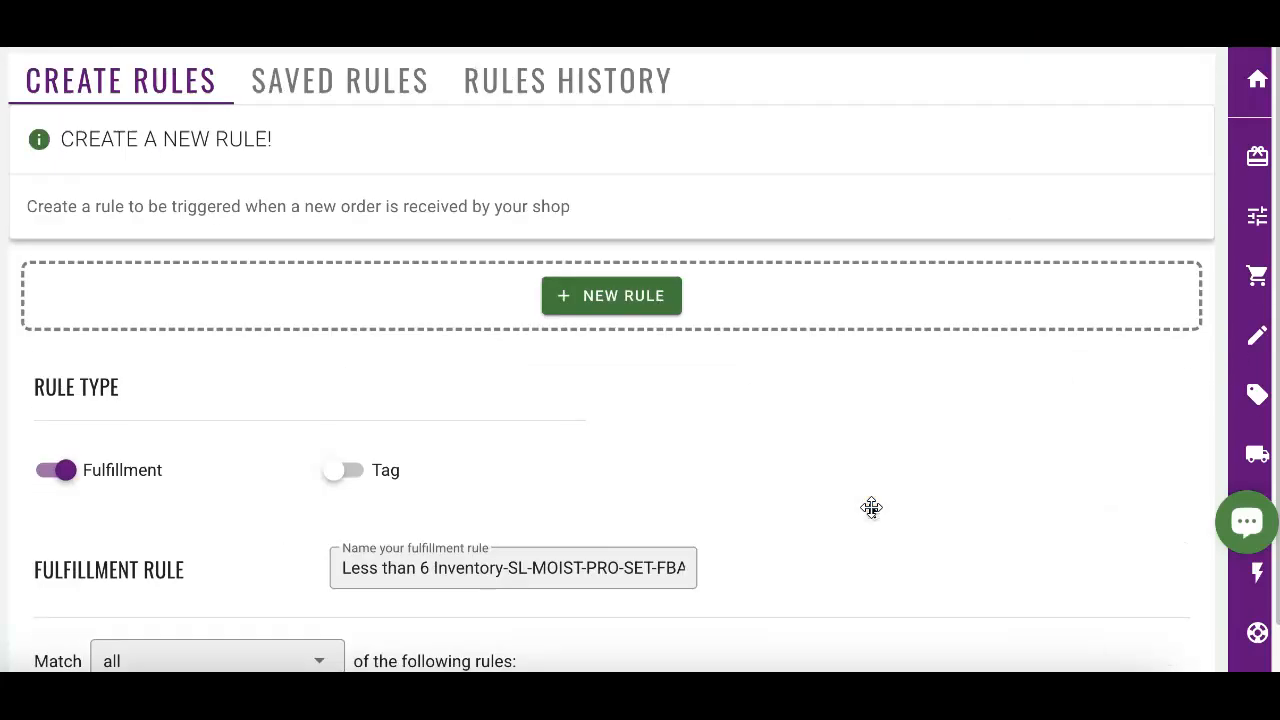
pyautogui.click(370, 90)
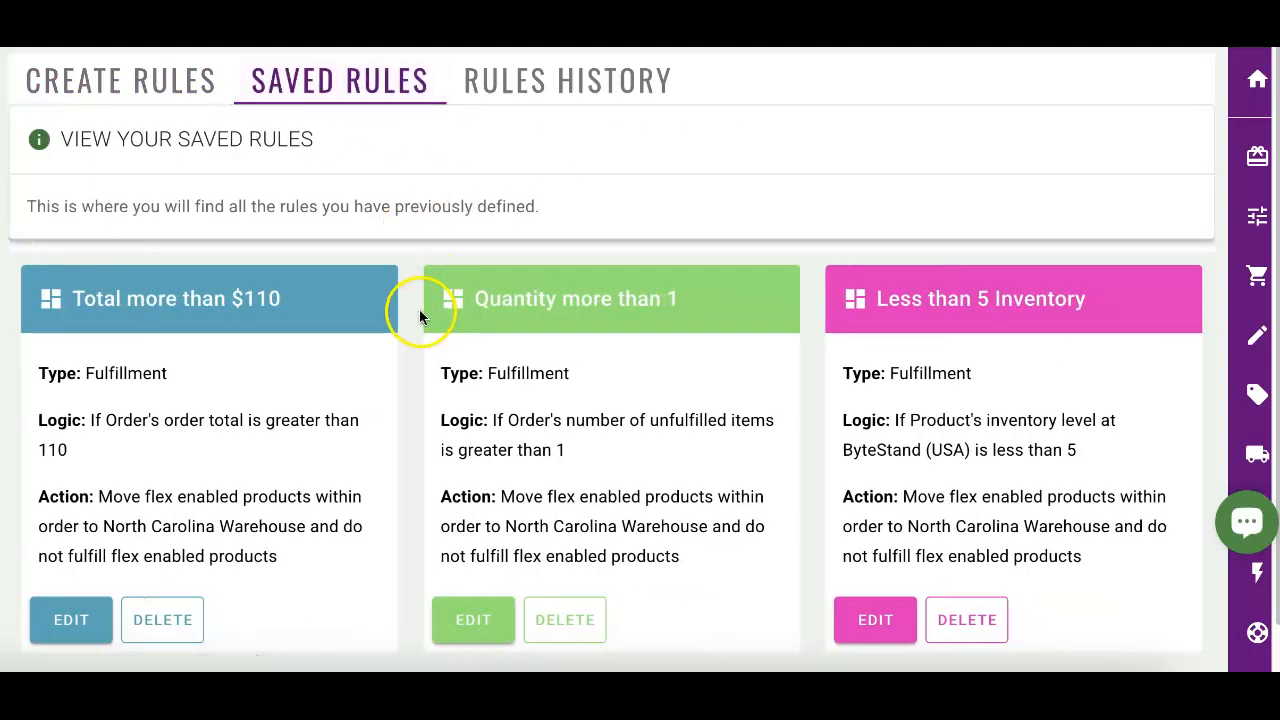
pyautogui.scroll(-1, 414, 312)
pyautogui.scroll(-2, 414, 317)
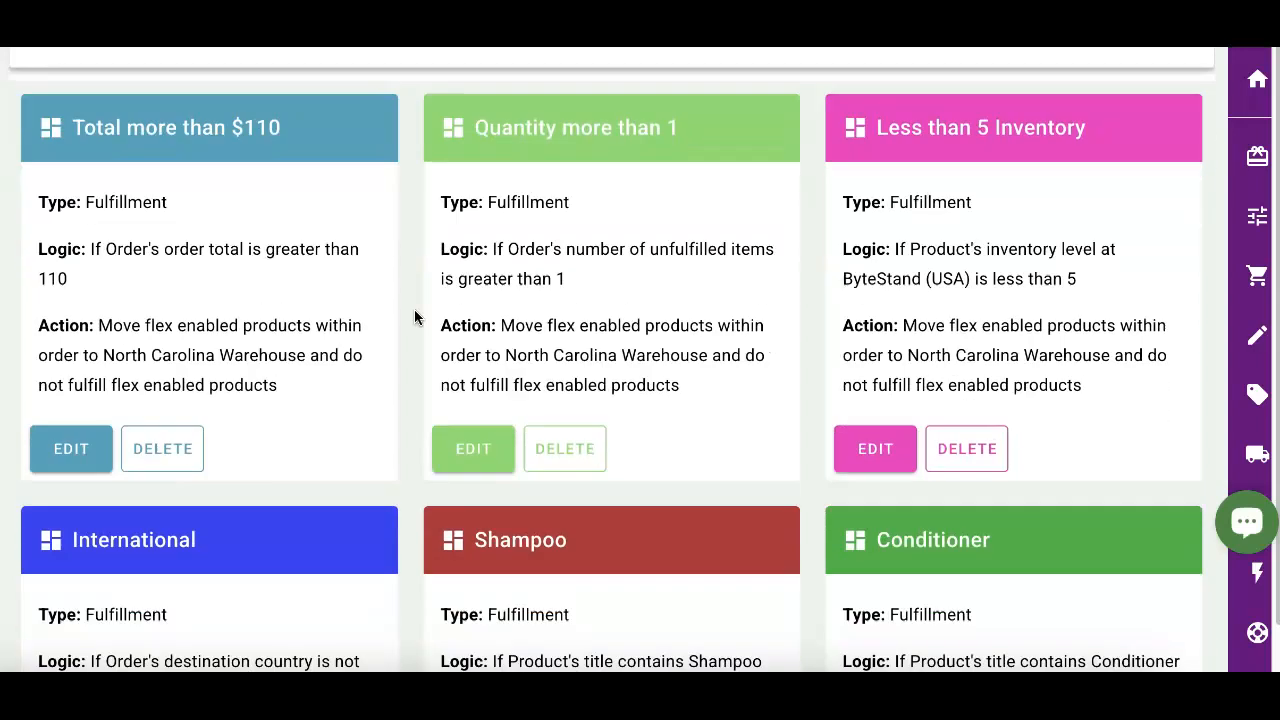
pyautogui.scroll(-2, 414, 317)
pyautogui.click(457, 282)
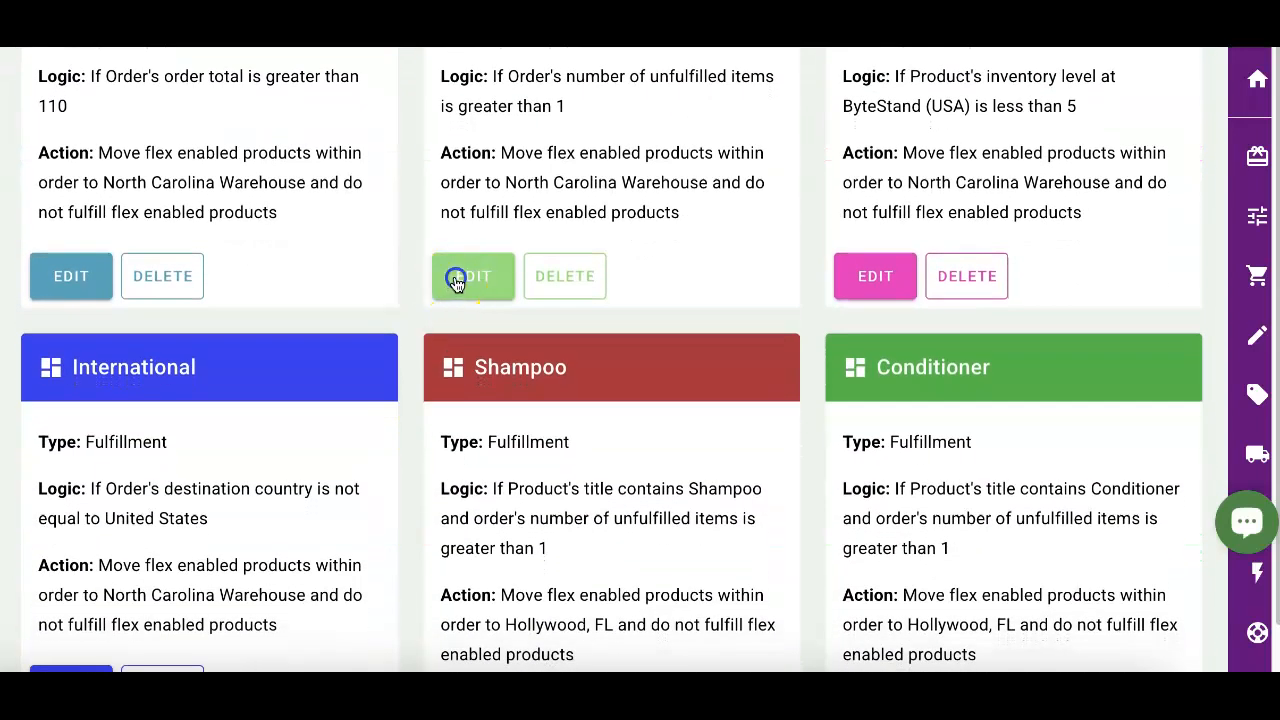
pyautogui.scroll(-1, 471, 317)
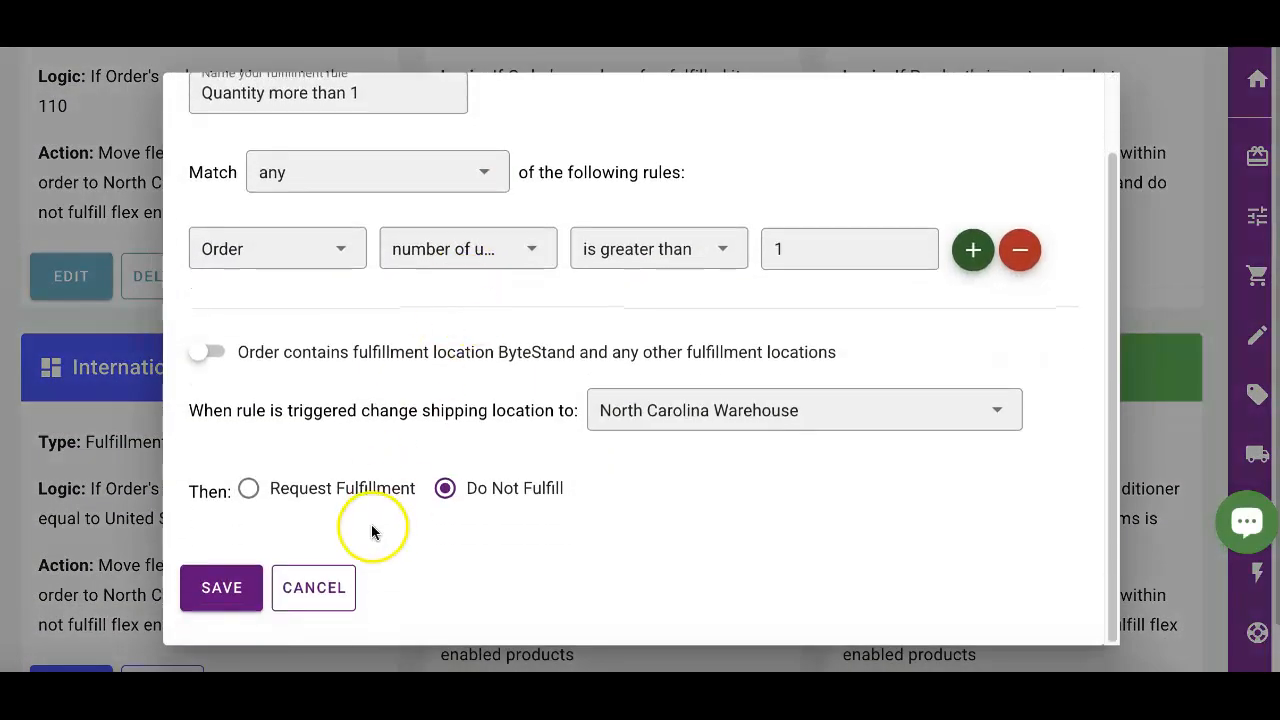
# - Close the Quantity more than 1 rule without saving and open the rules history
pyautogui.click(335, 589)
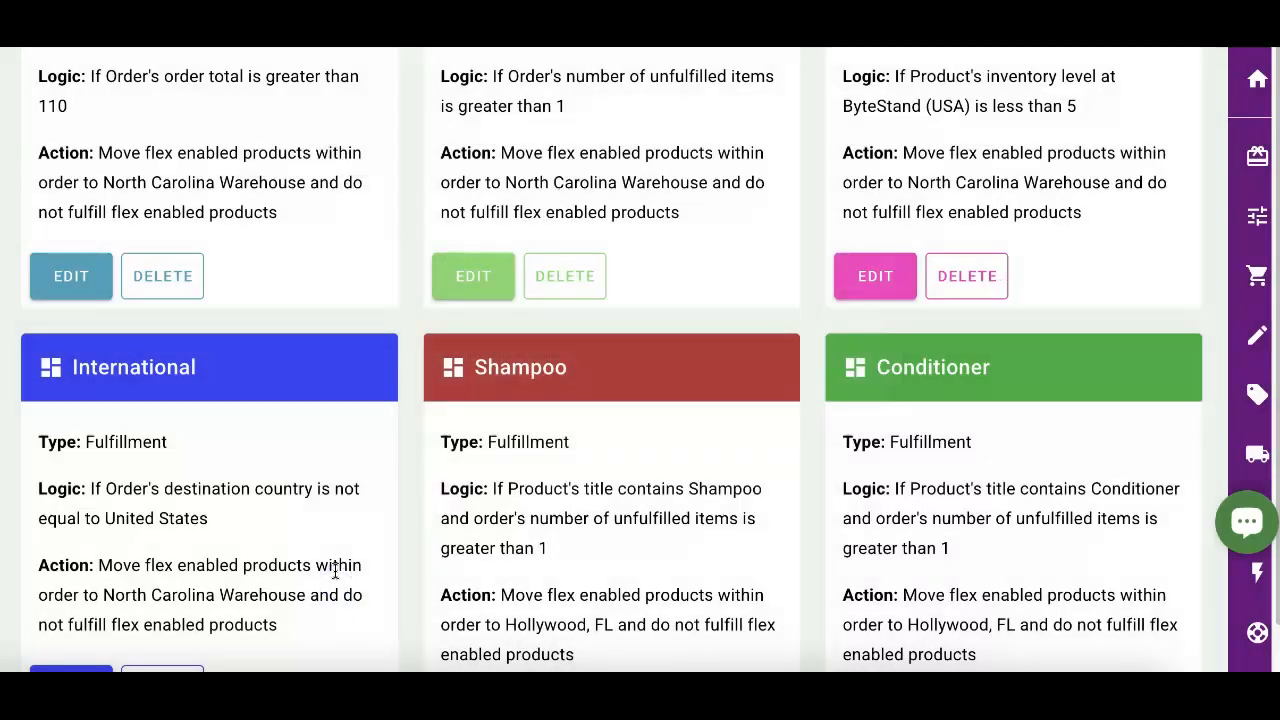
pyautogui.scroll(4, 408, 328)
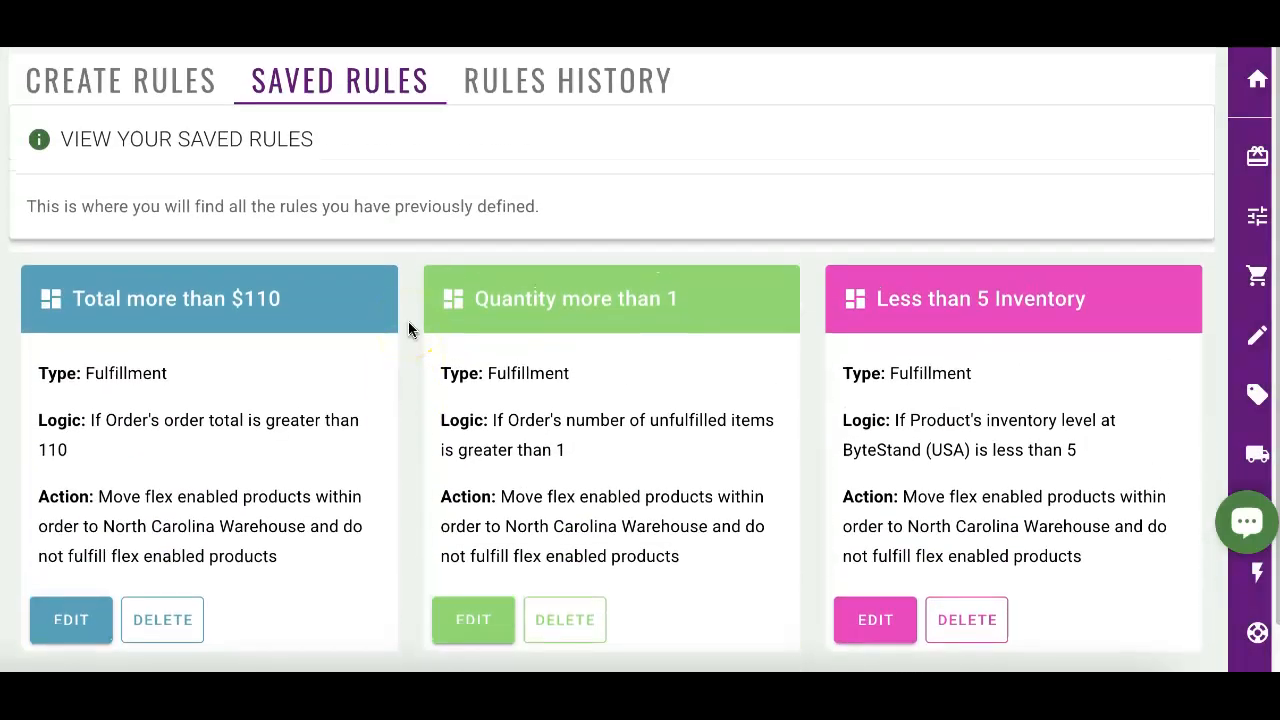
pyautogui.click(671, 87)
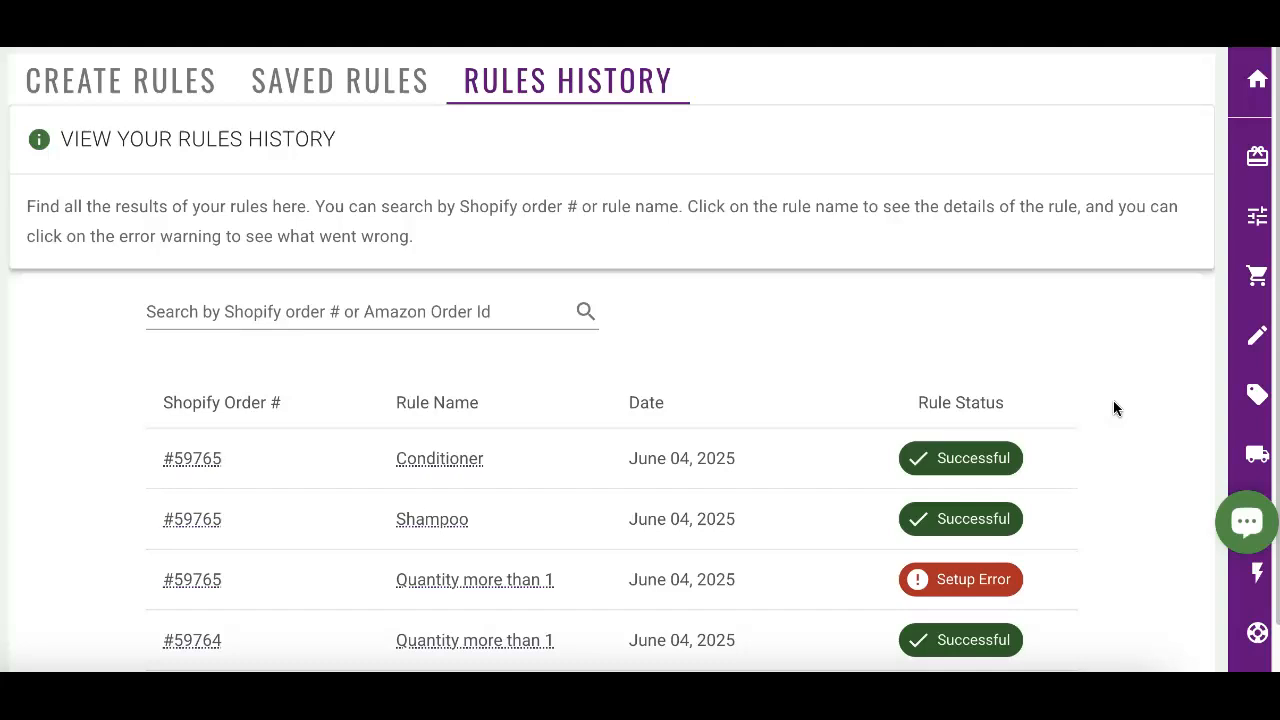
# - Look through the rule results and view the logic, action and impact details of the Conditioner rule, then close them
pyautogui.scroll(-2, 1116, 408)
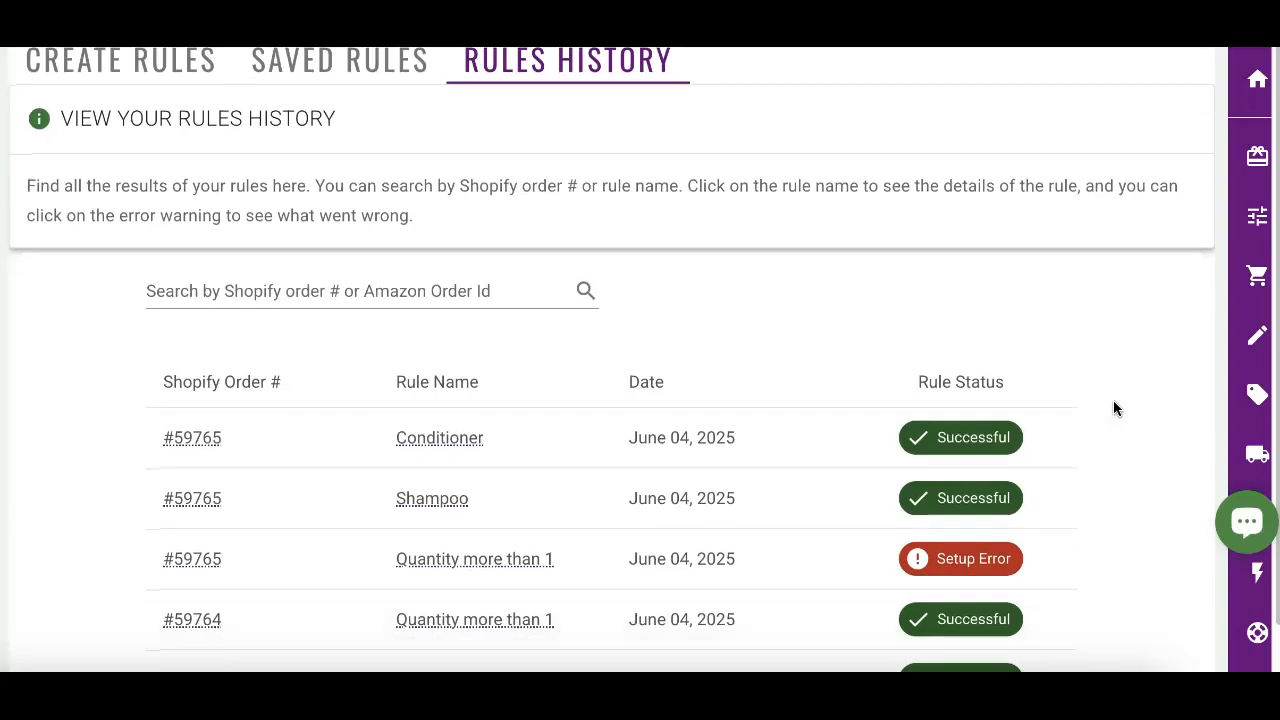
pyautogui.click(377, 112)
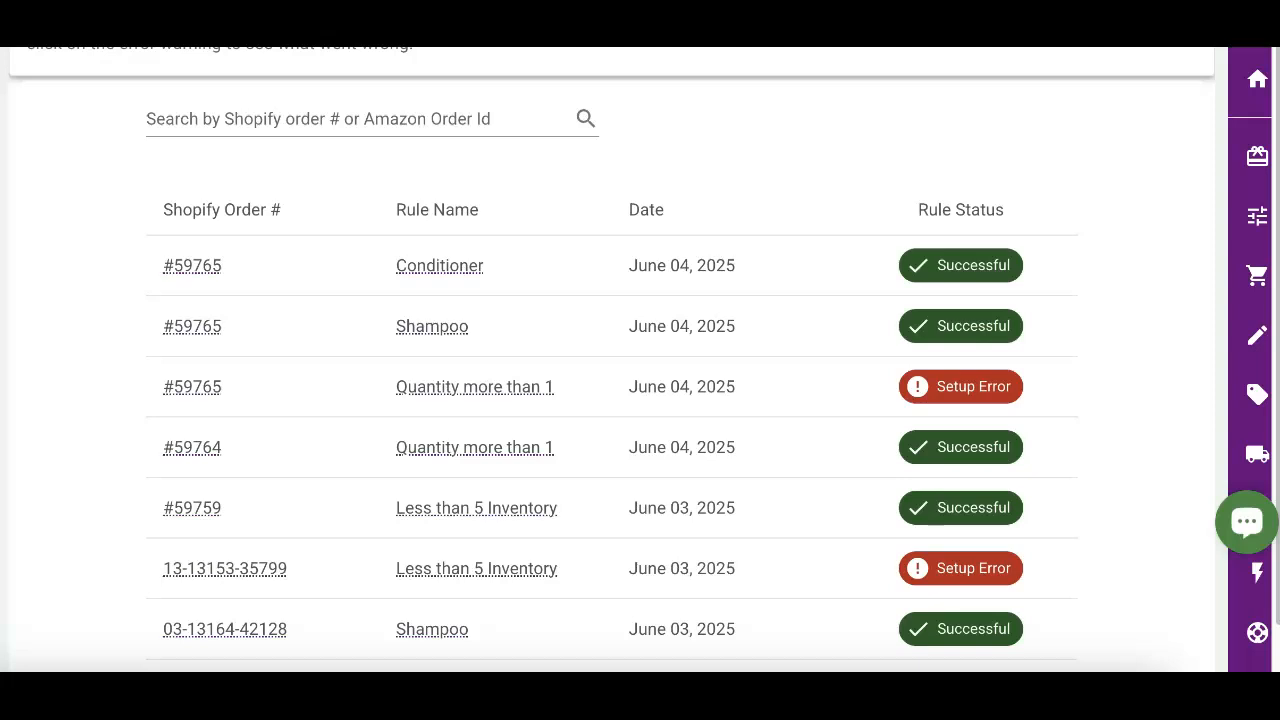
pyautogui.click(443, 266)
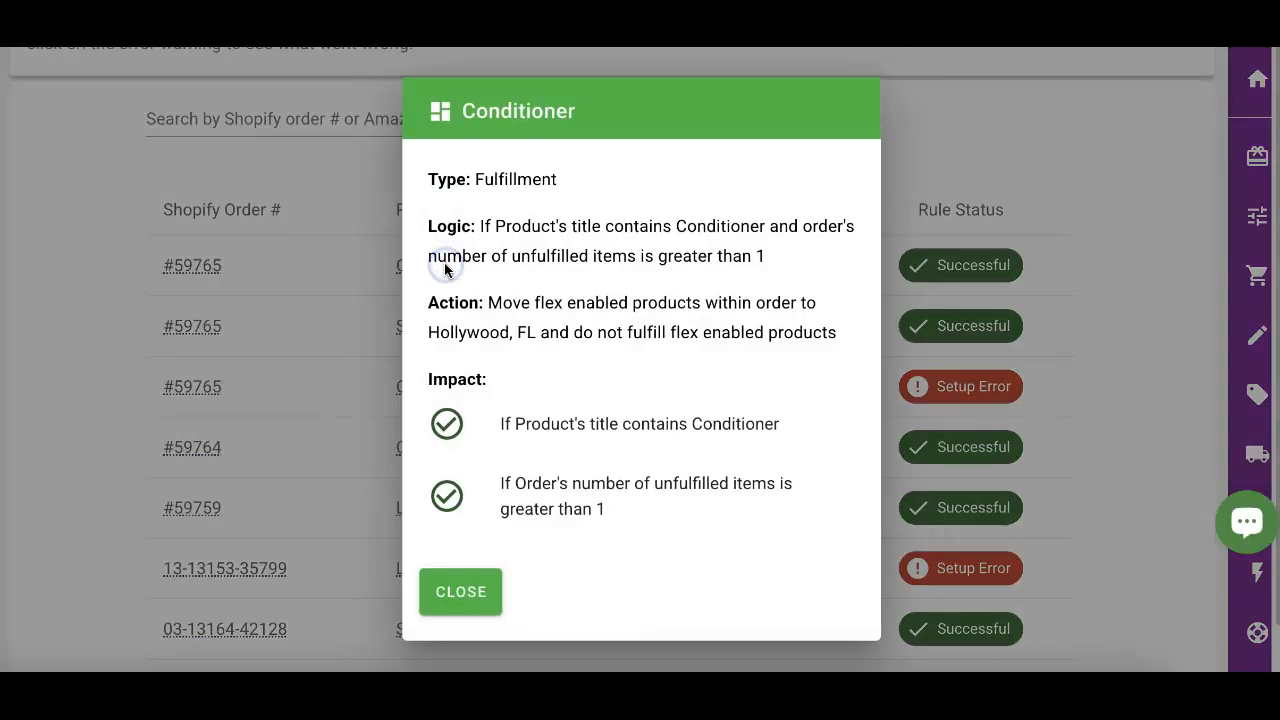
pyautogui.click(455, 608)
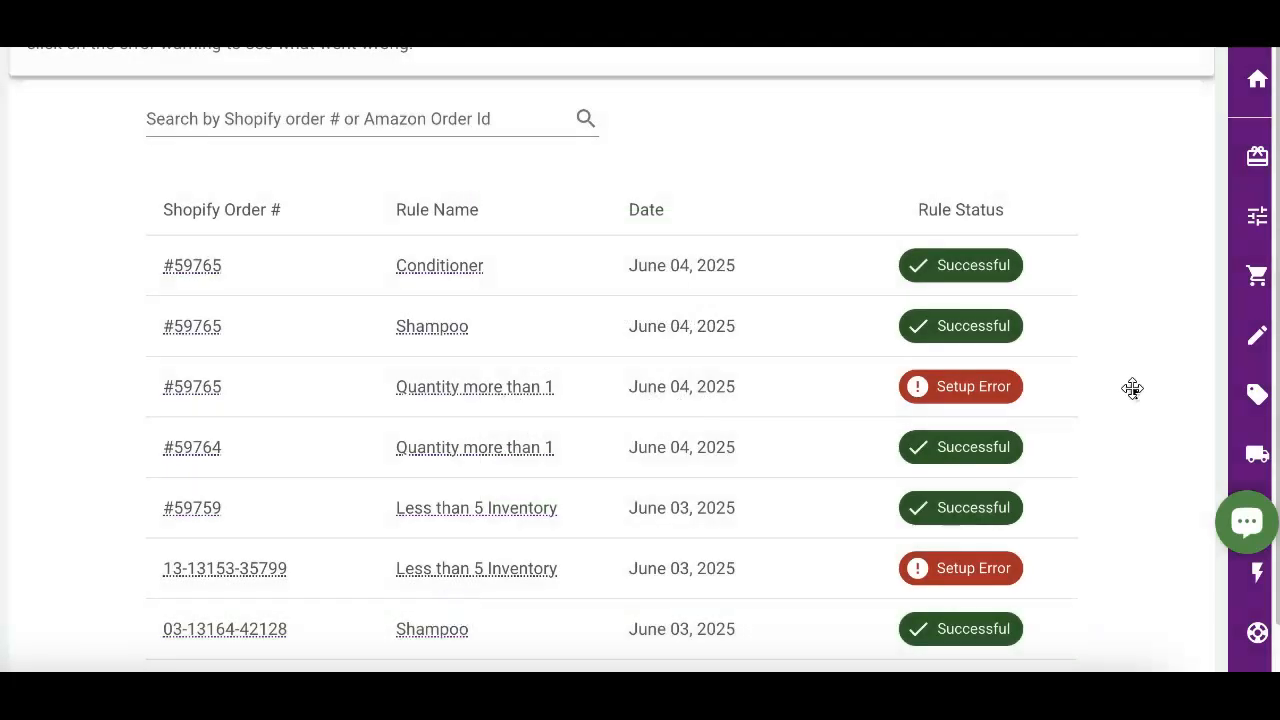
# - Check why the Quantity more than 1 rule has a setup error and review that rule's details
pyautogui.click(998, 388)
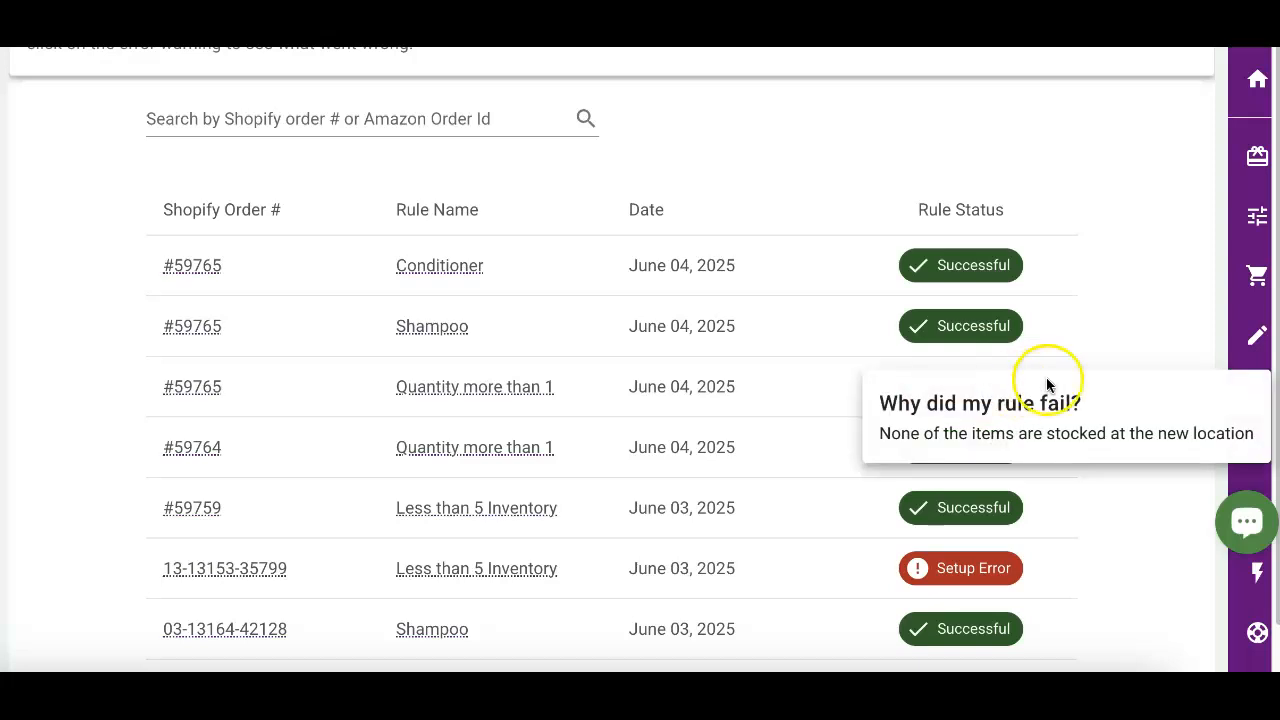
pyautogui.click(1097, 354)
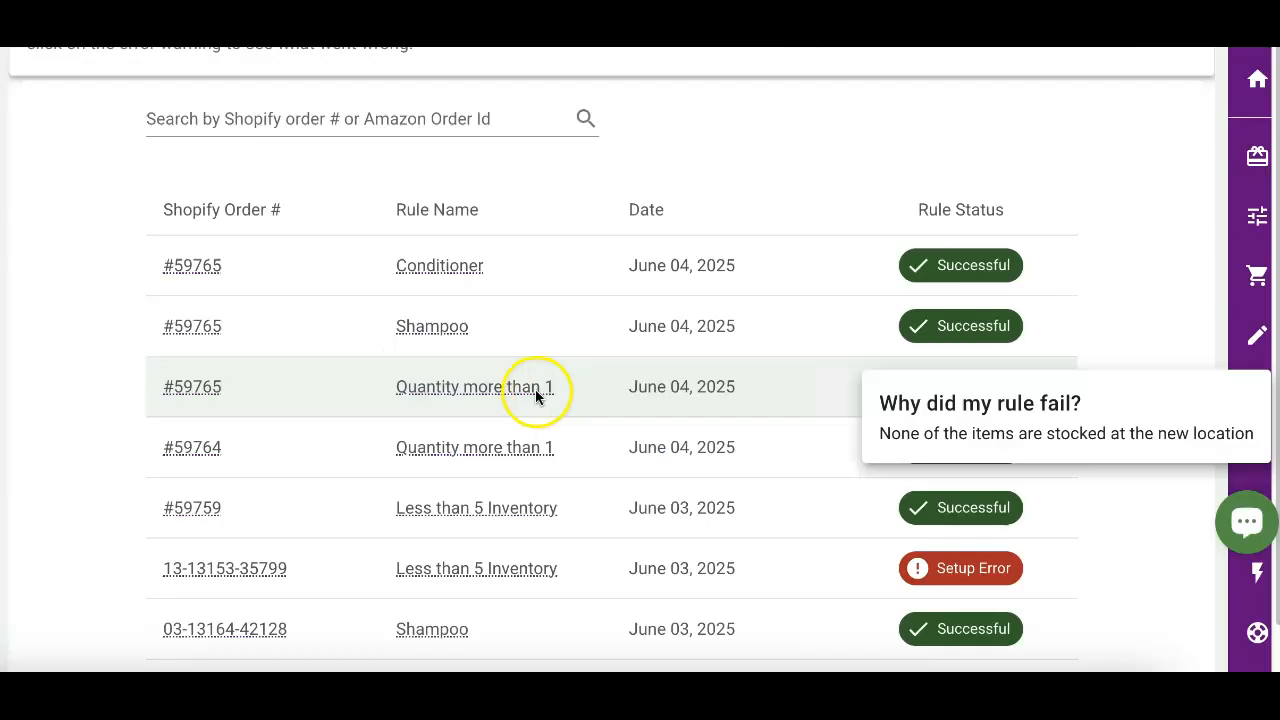
pyautogui.click(531, 386)
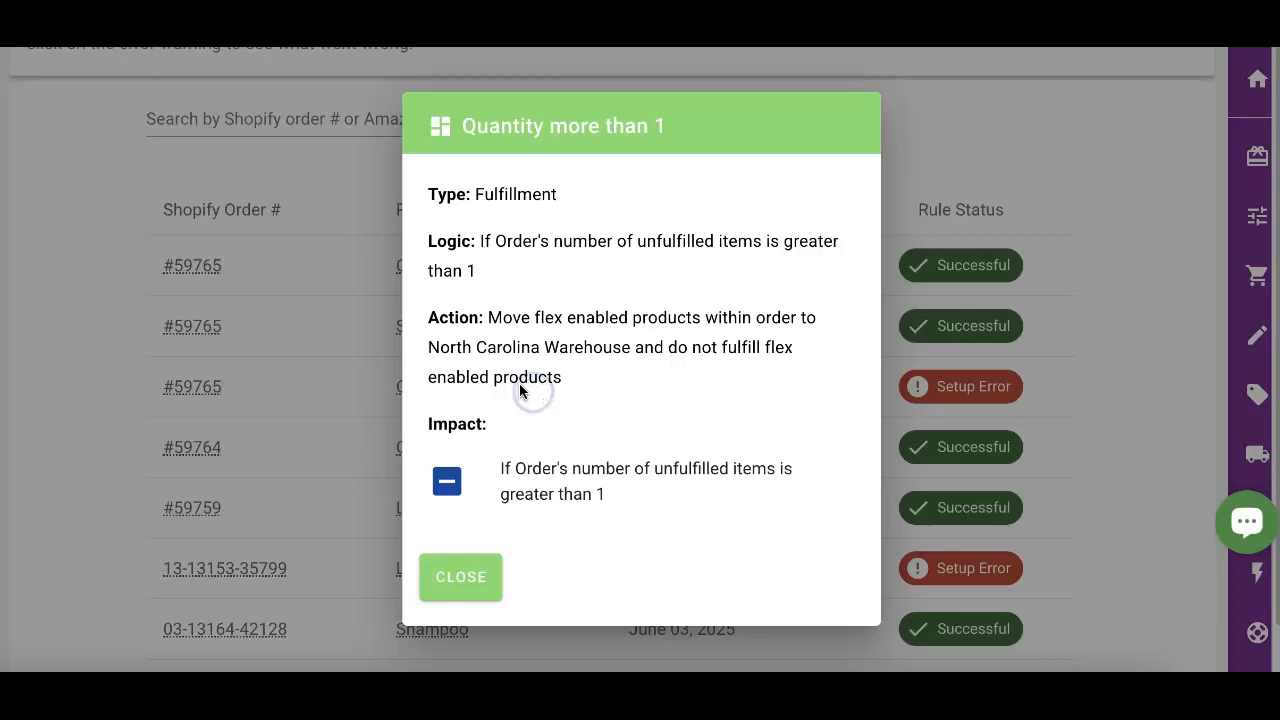
pyautogui.click(466, 580)
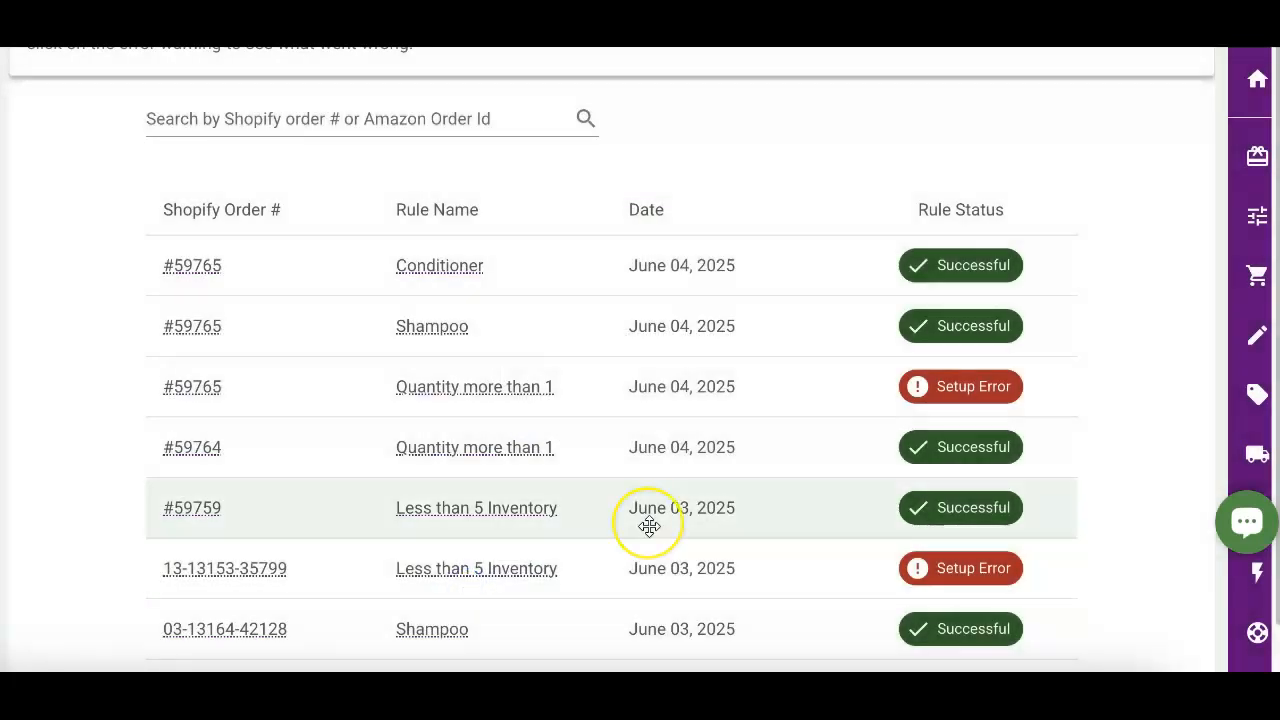
# - Revisit the rule creation page and the saved rules, ending on the rules history
pyautogui.scroll(2, 649, 527)
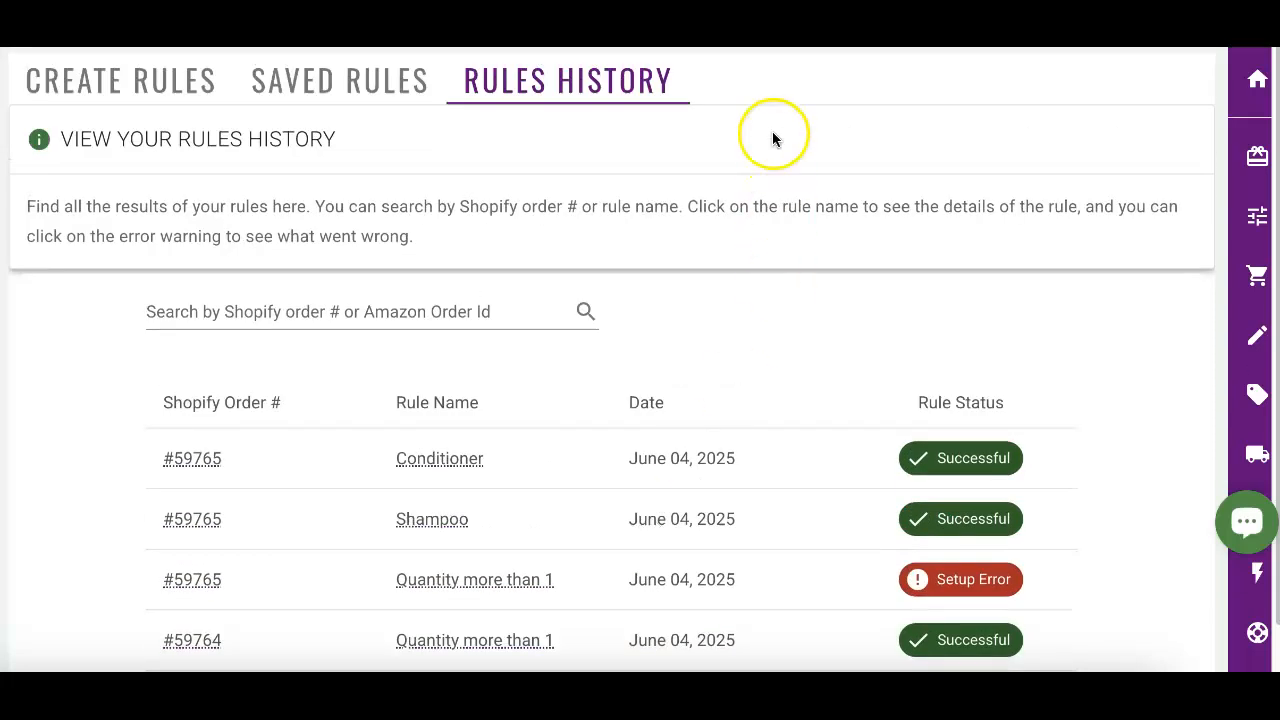
pyautogui.click(183, 80)
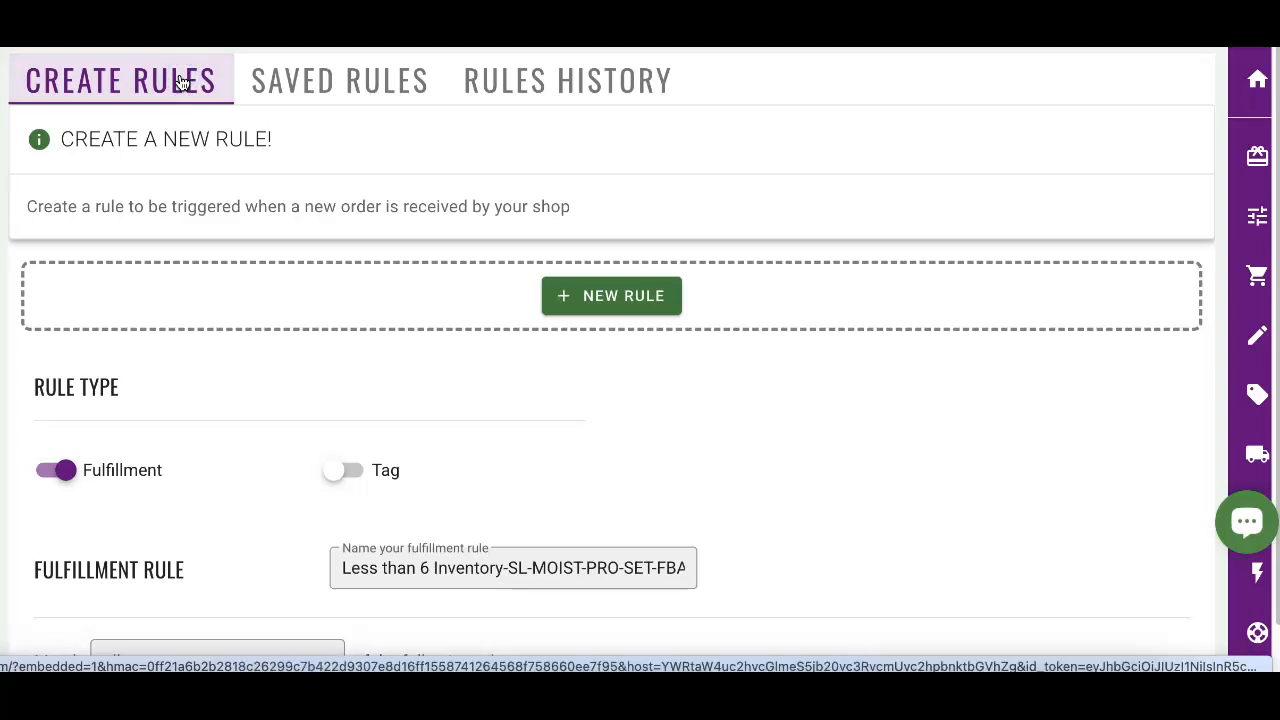
pyautogui.click(364, 88)
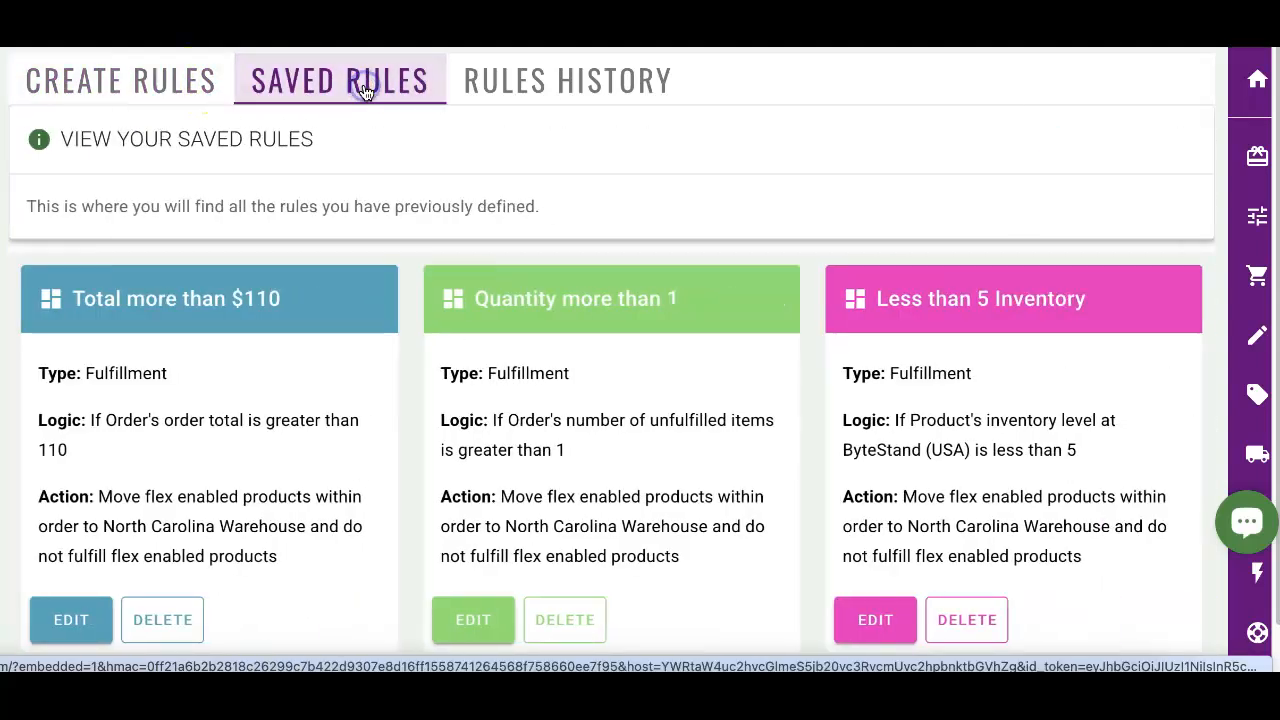
pyautogui.click(686, 90)
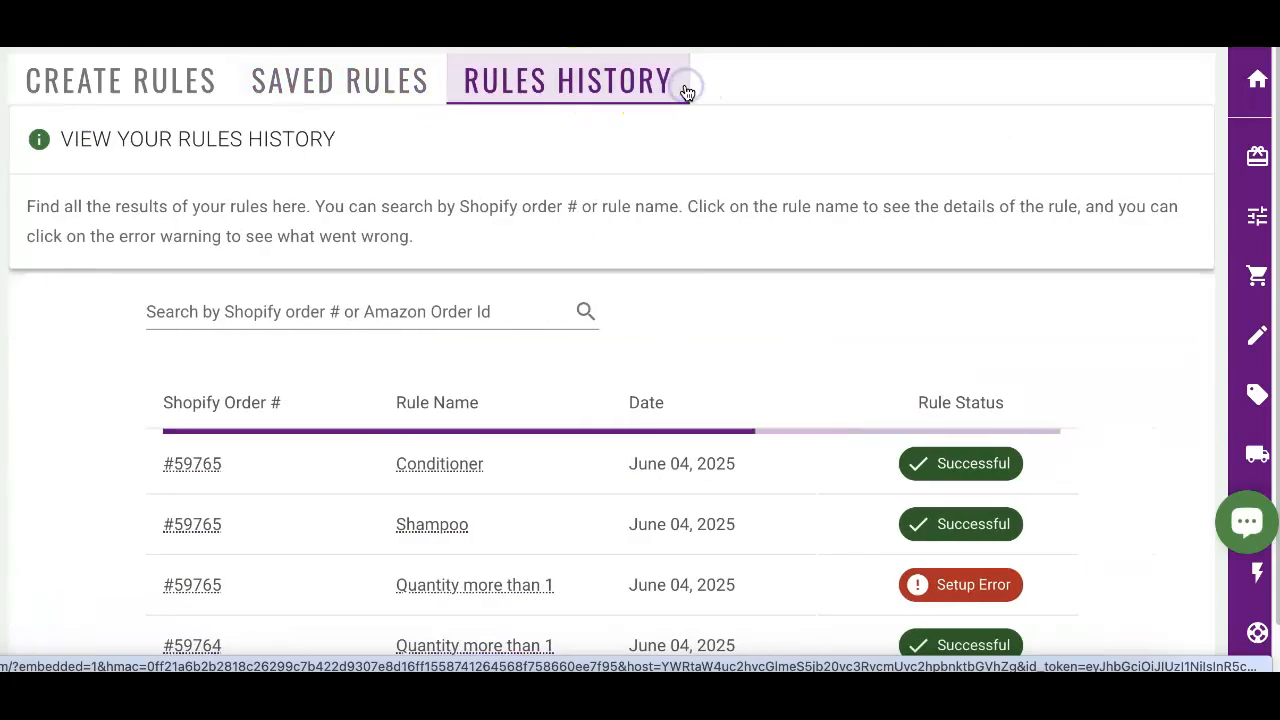